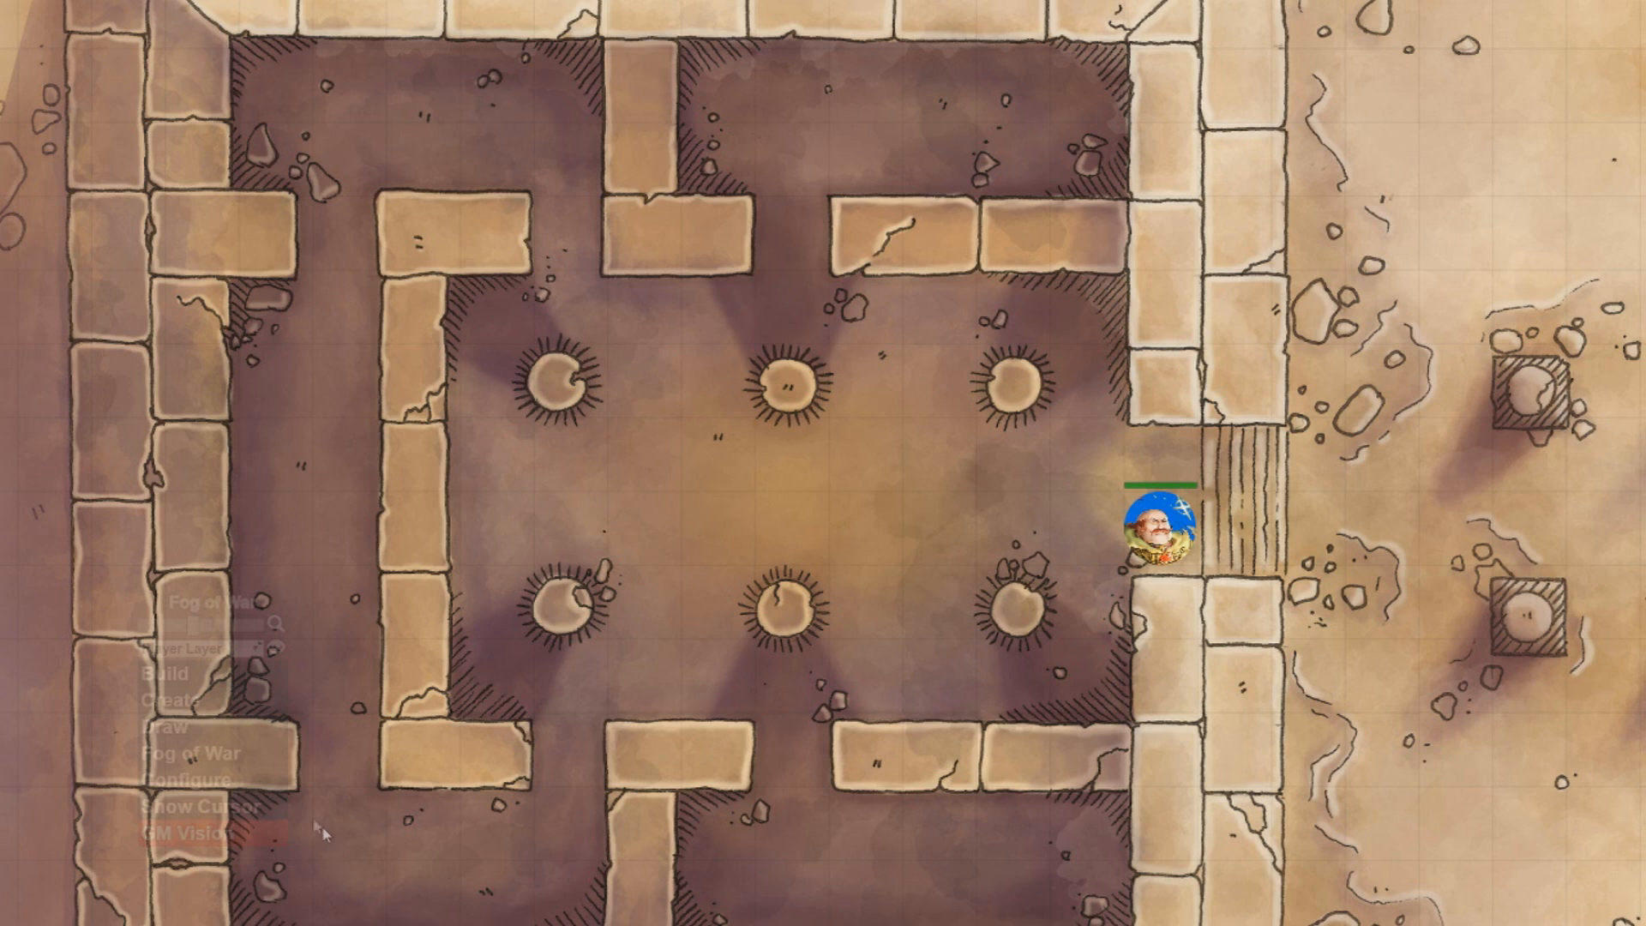
Enable fog of war on the map and set the fog color to Black (Transparent)
click(268, 756)
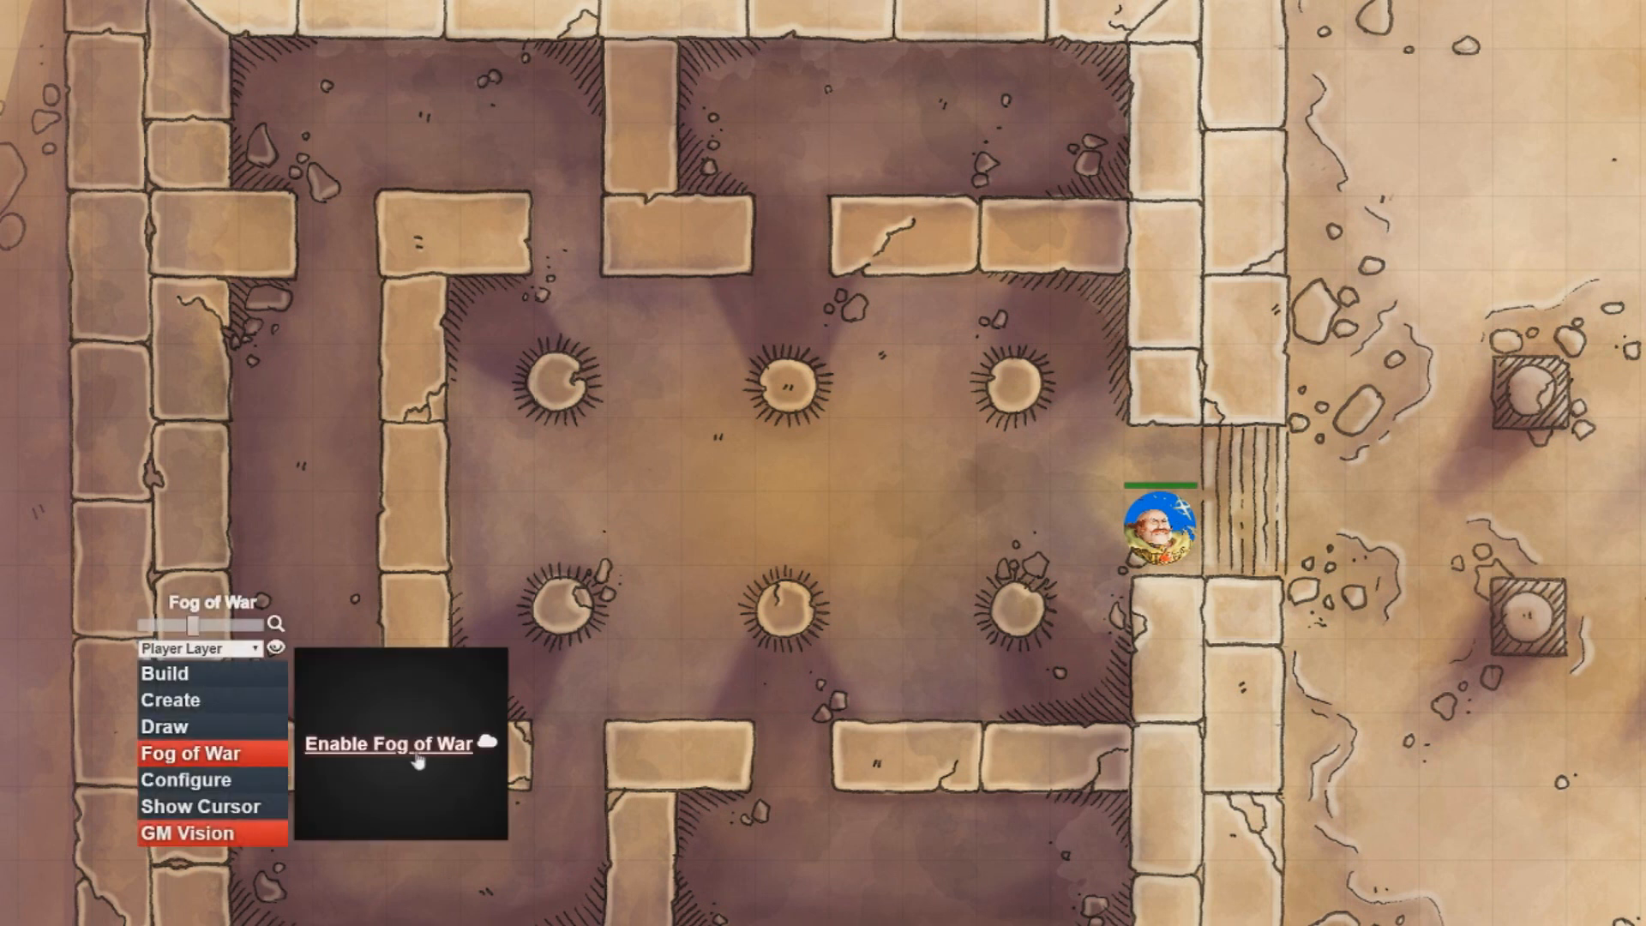
click(421, 744)
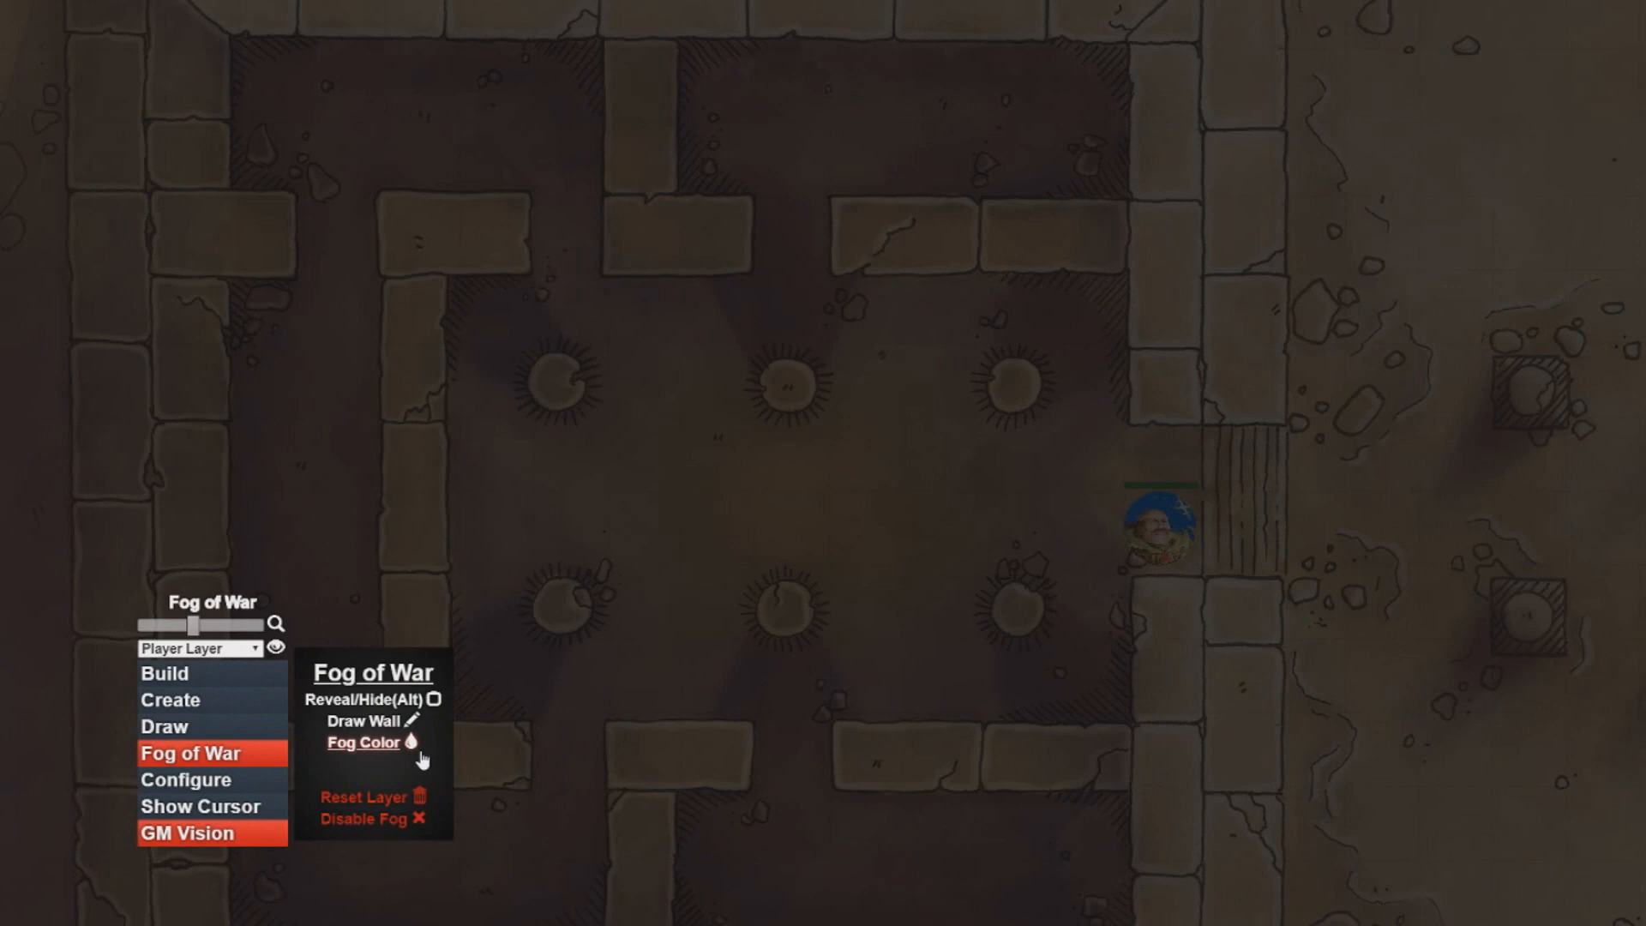
click(421, 753)
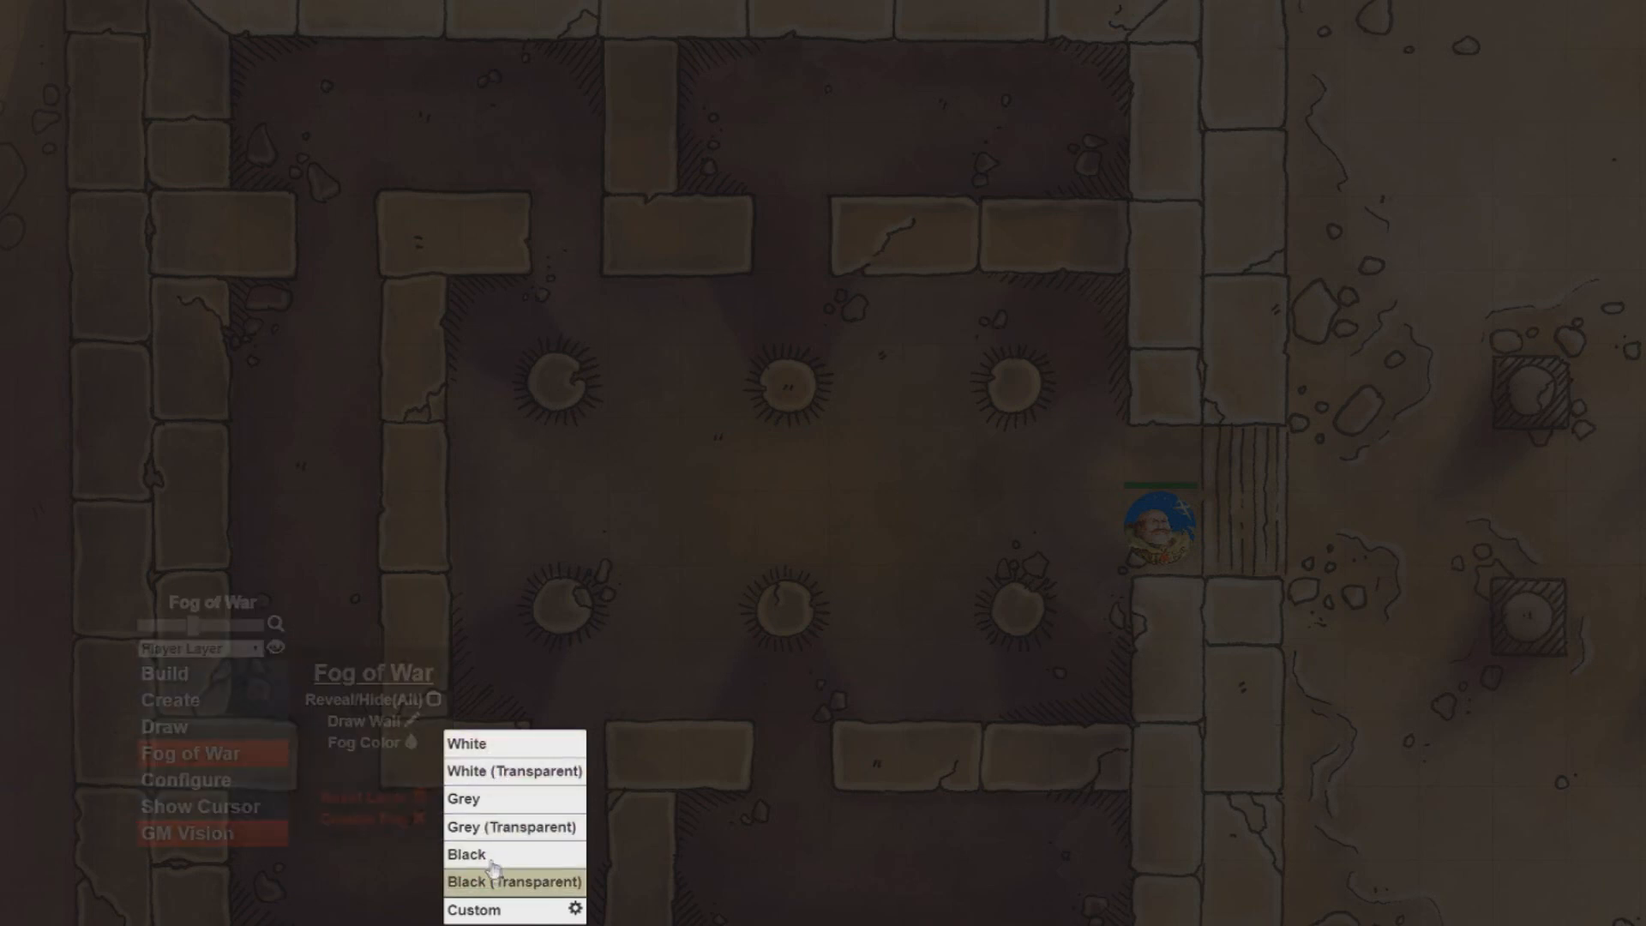
click(493, 746)
click(400, 748)
click(510, 851)
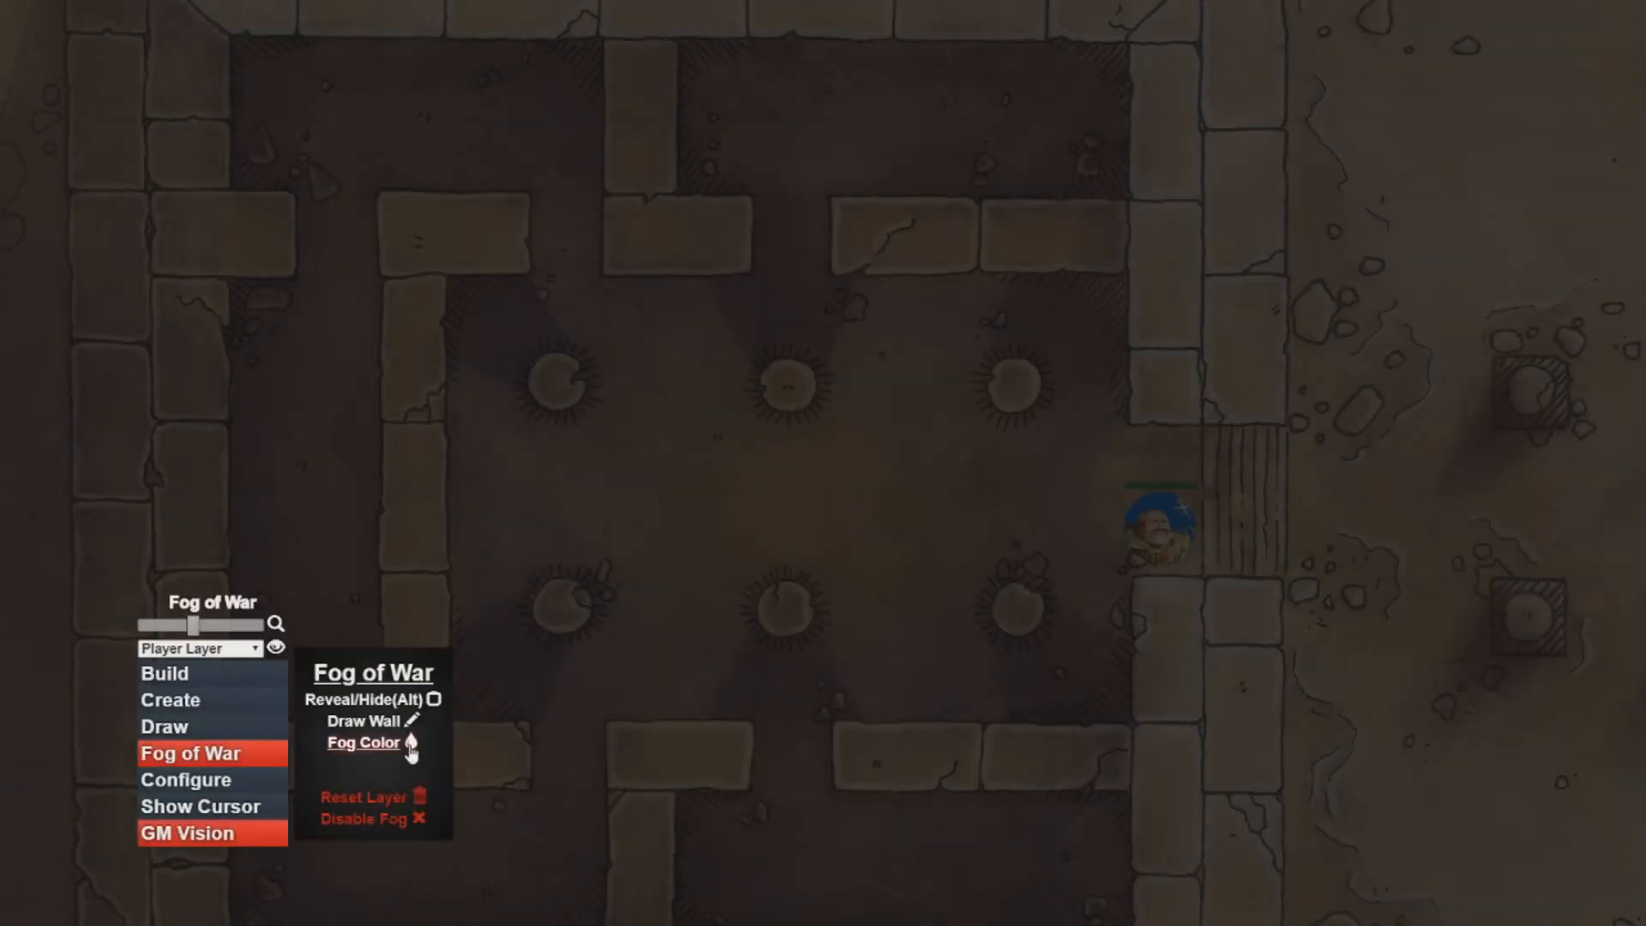
click(403, 744)
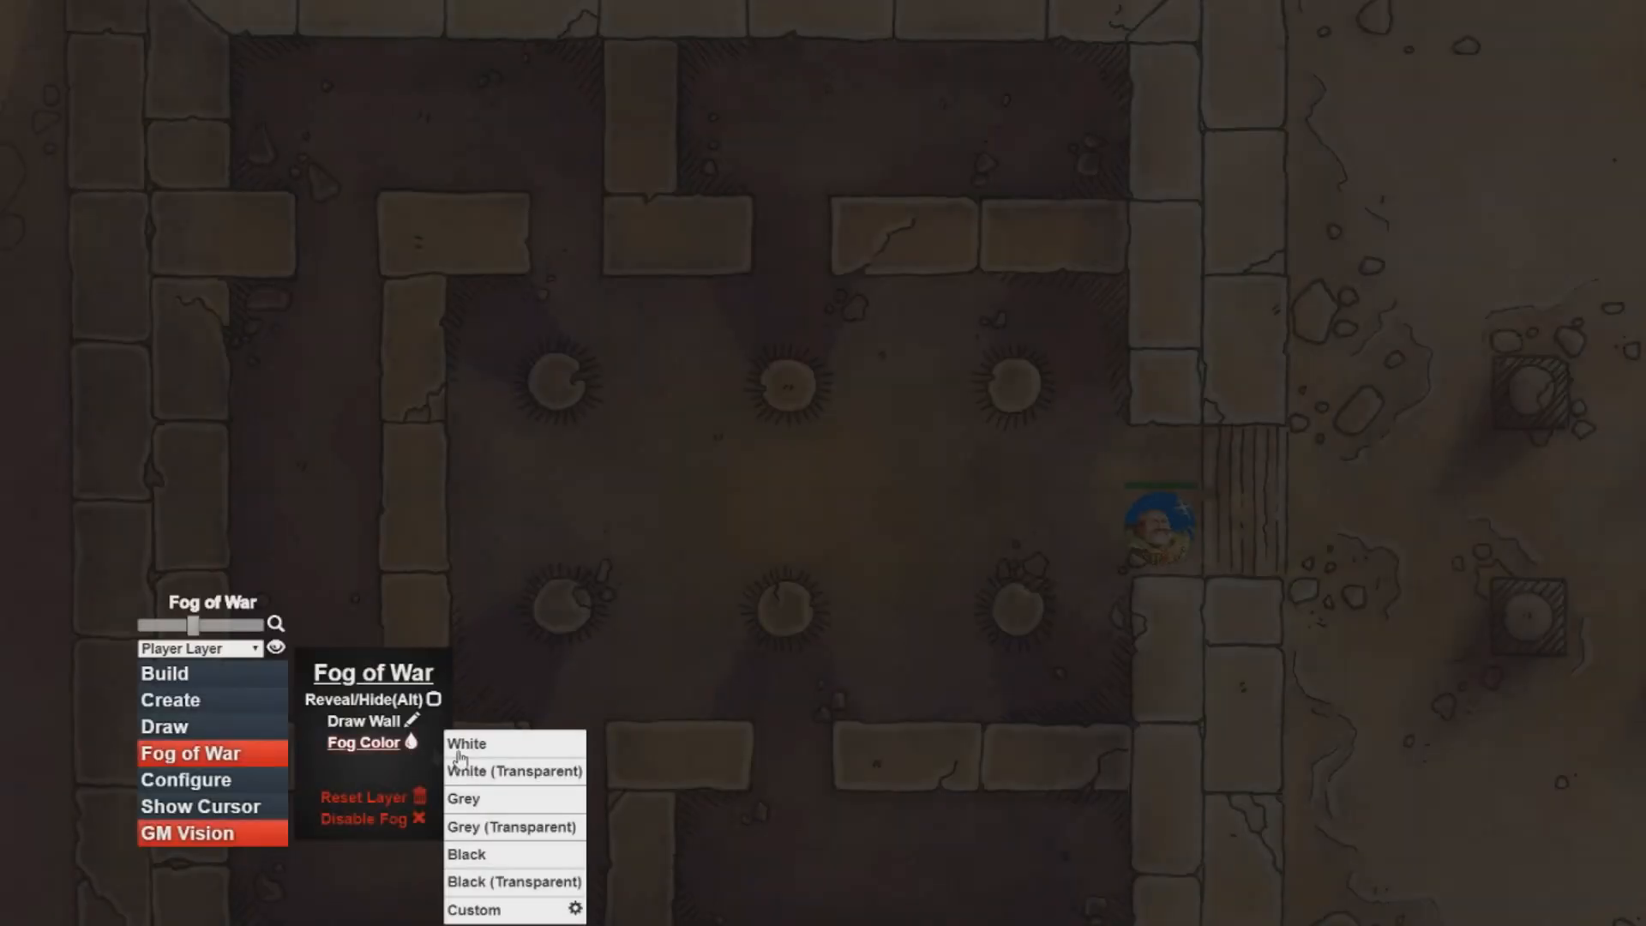
click(533, 889)
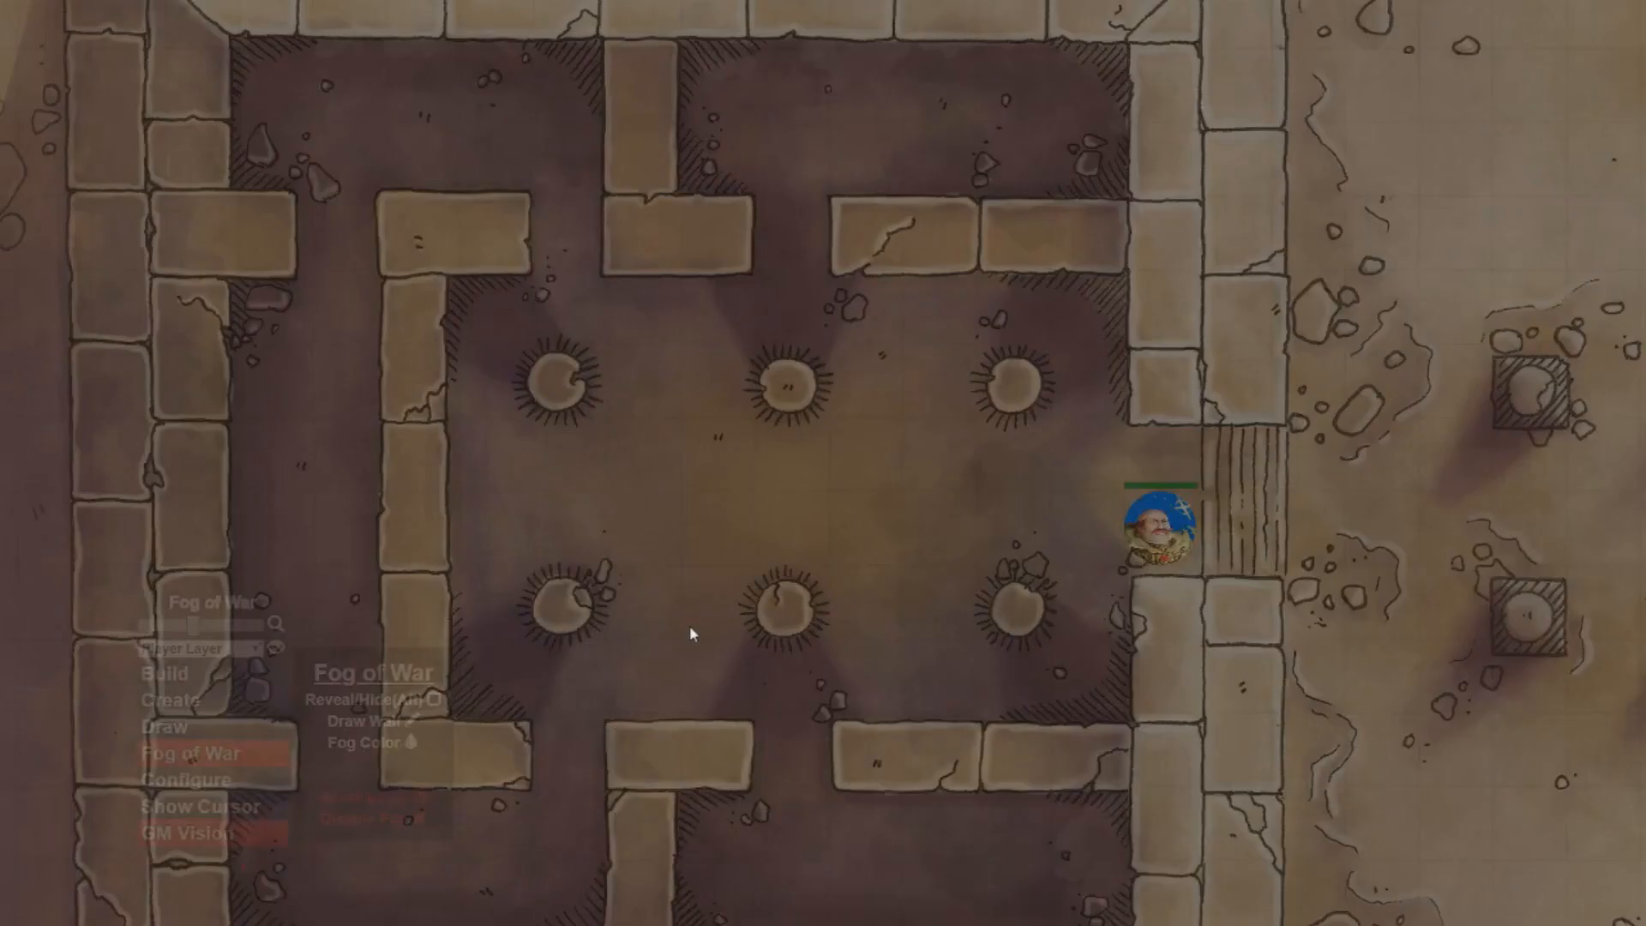
Reveal a rectangle of fog over the central pillared room and cover the same area again
click(403, 705)
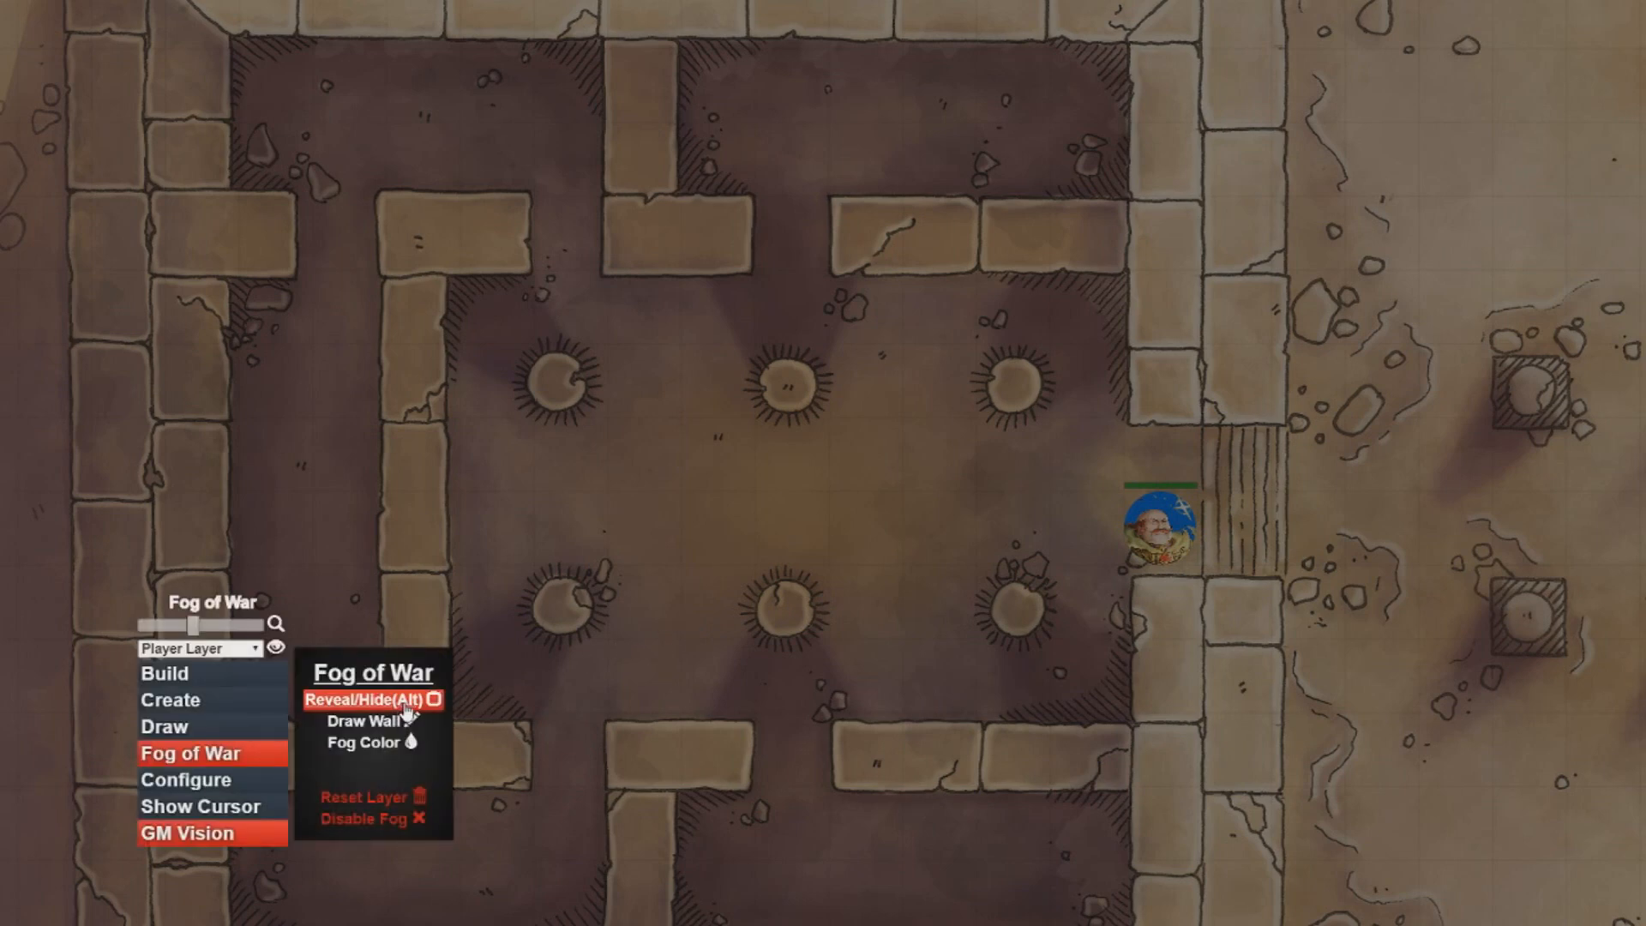
drag(463, 275, 1104, 727)
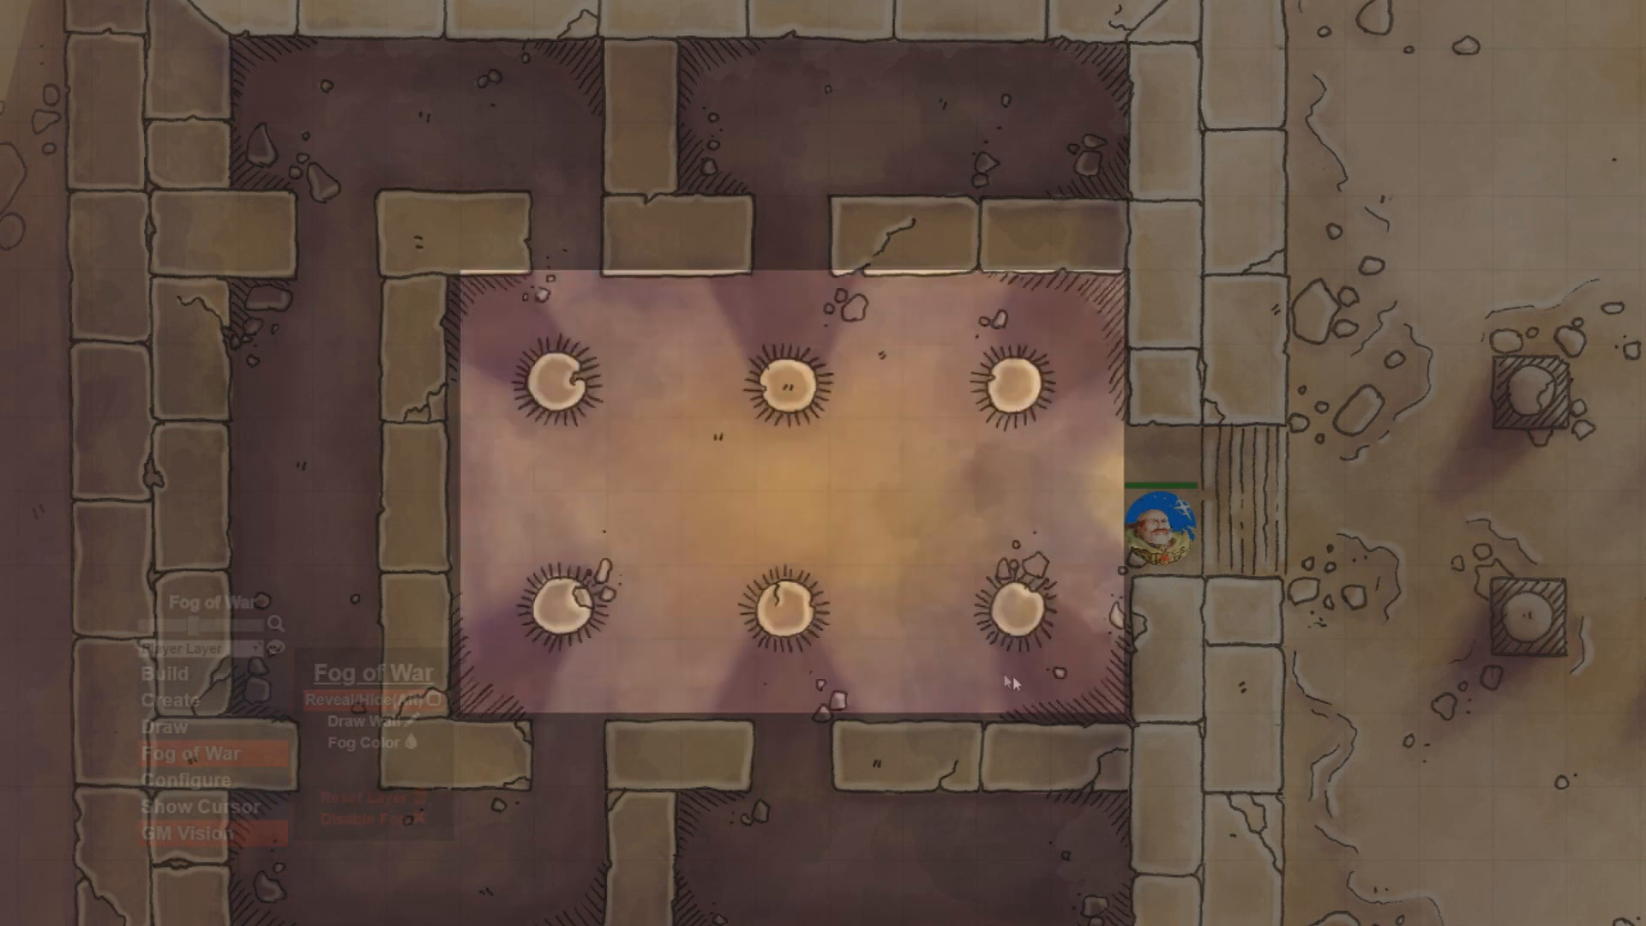
drag(471, 289, 1099, 724)
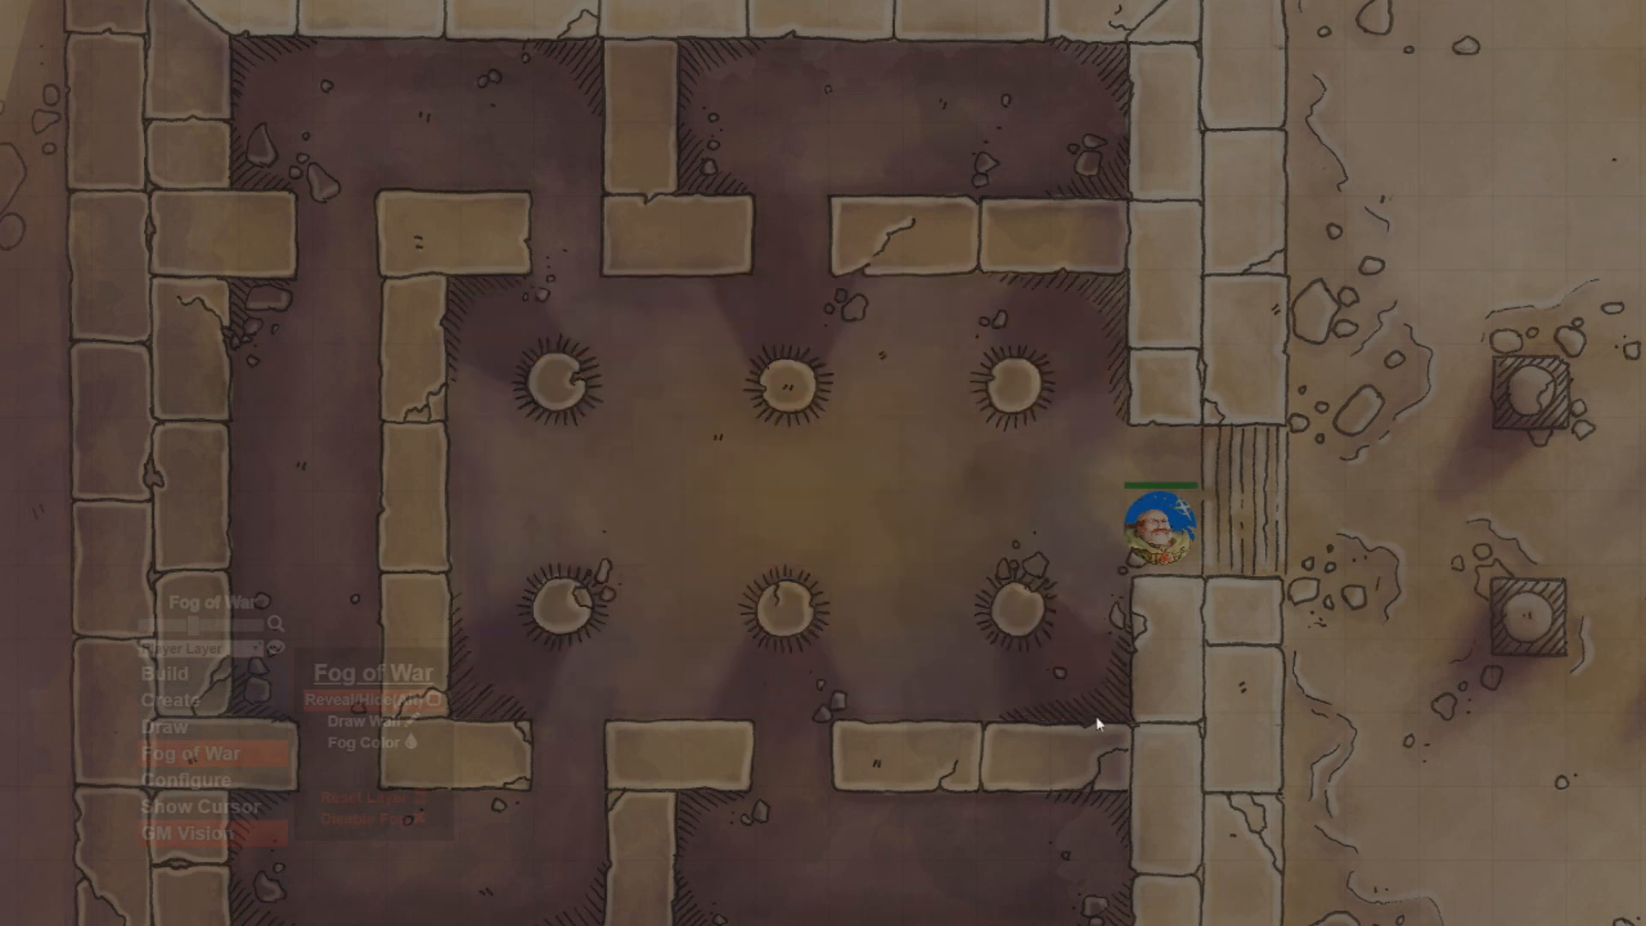
Reveal and re-cover rectangles of fog over the northern rooms, the west corridor and parts of the central room
drag(680, 108, 1119, 190)
drag(242, 49, 616, 194)
drag(240, 270, 380, 714)
drag(473, 452, 659, 420)
drag(464, 285, 557, 633)
drag(781, 561, 665, 763)
drag(345, 319, 682, 265)
drag(789, 328, 1168, 248)
drag(1023, 666, 982, 501)
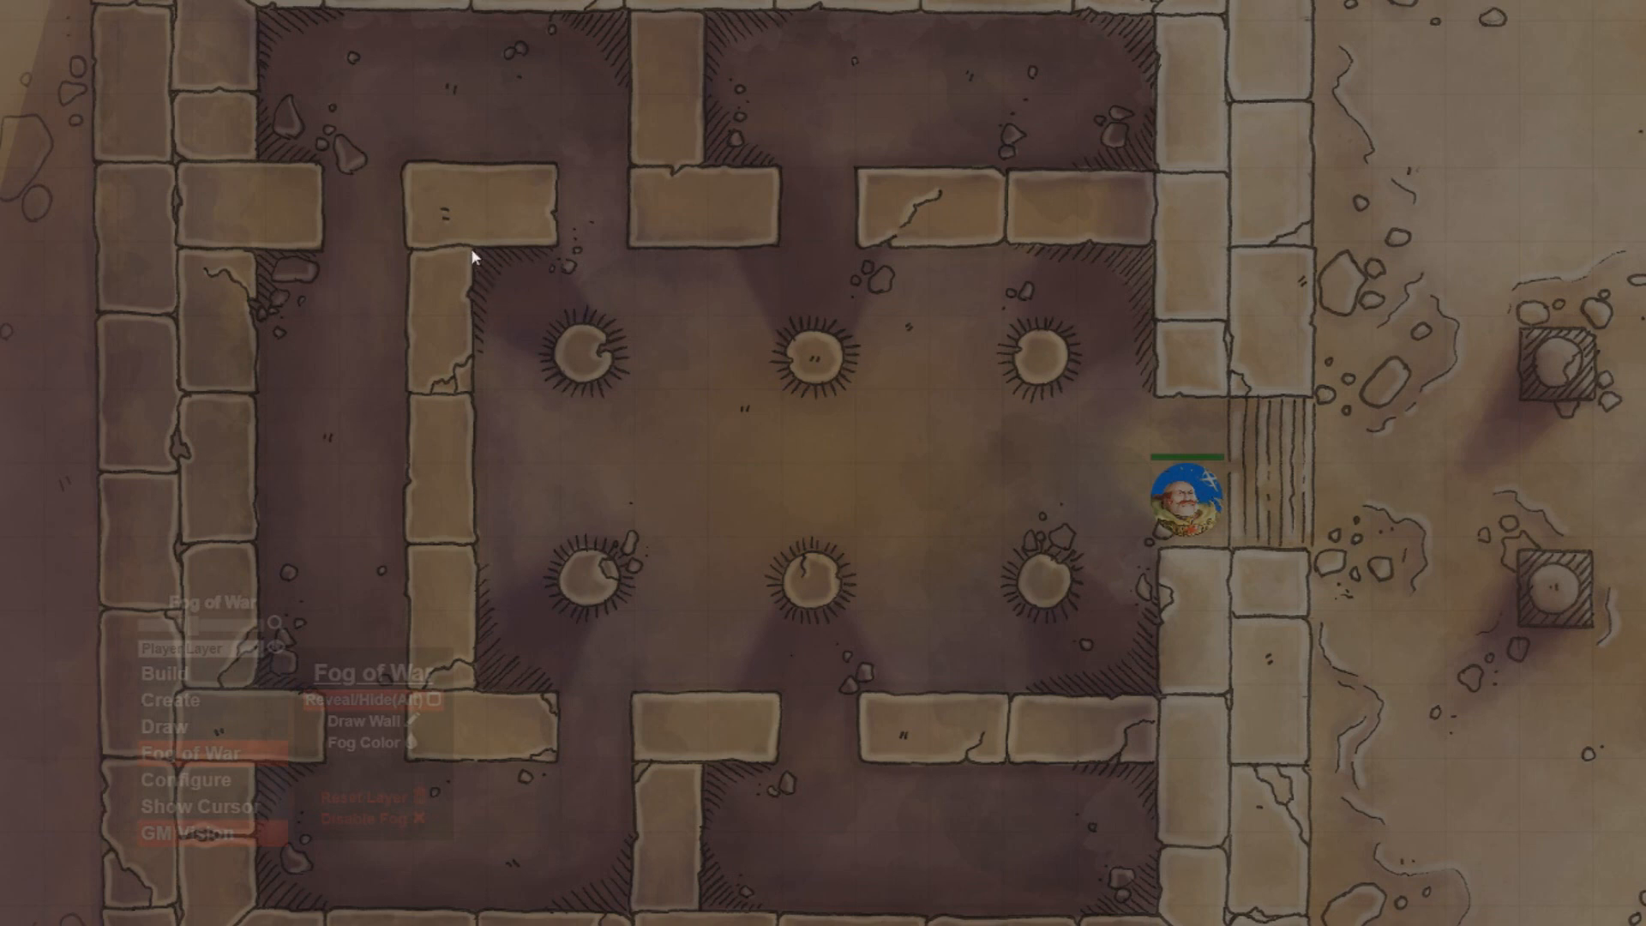
Reveal the central room with fog kept over each of its six pillars, and reset the fog layer
drag(473, 245, 1157, 705)
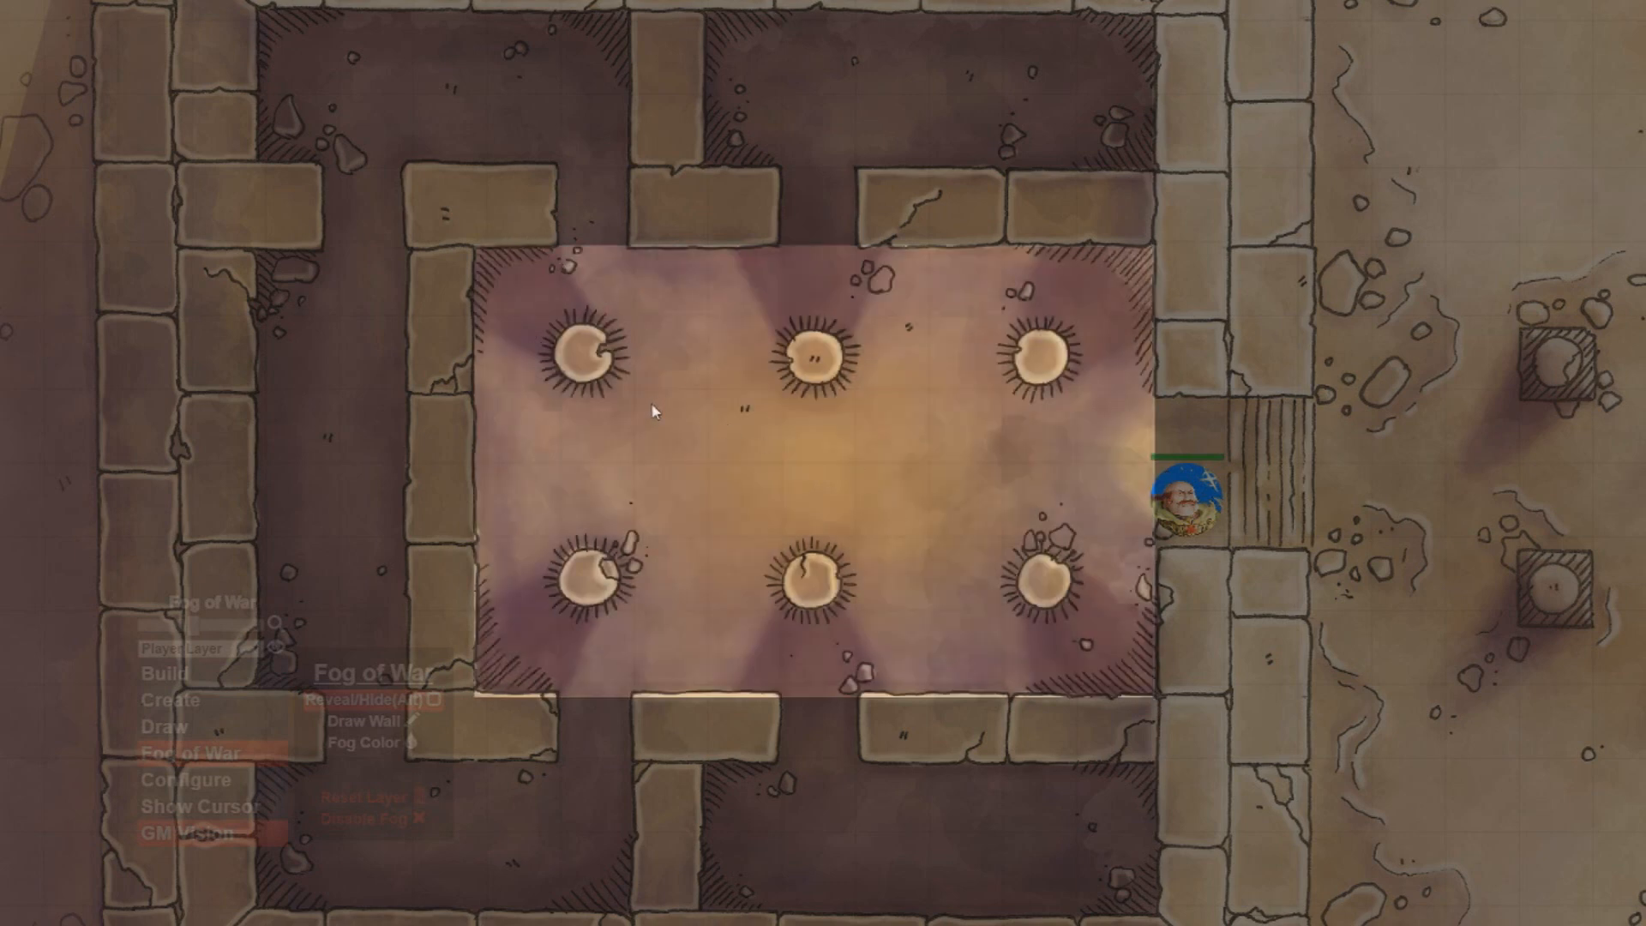
drag(537, 304, 632, 403)
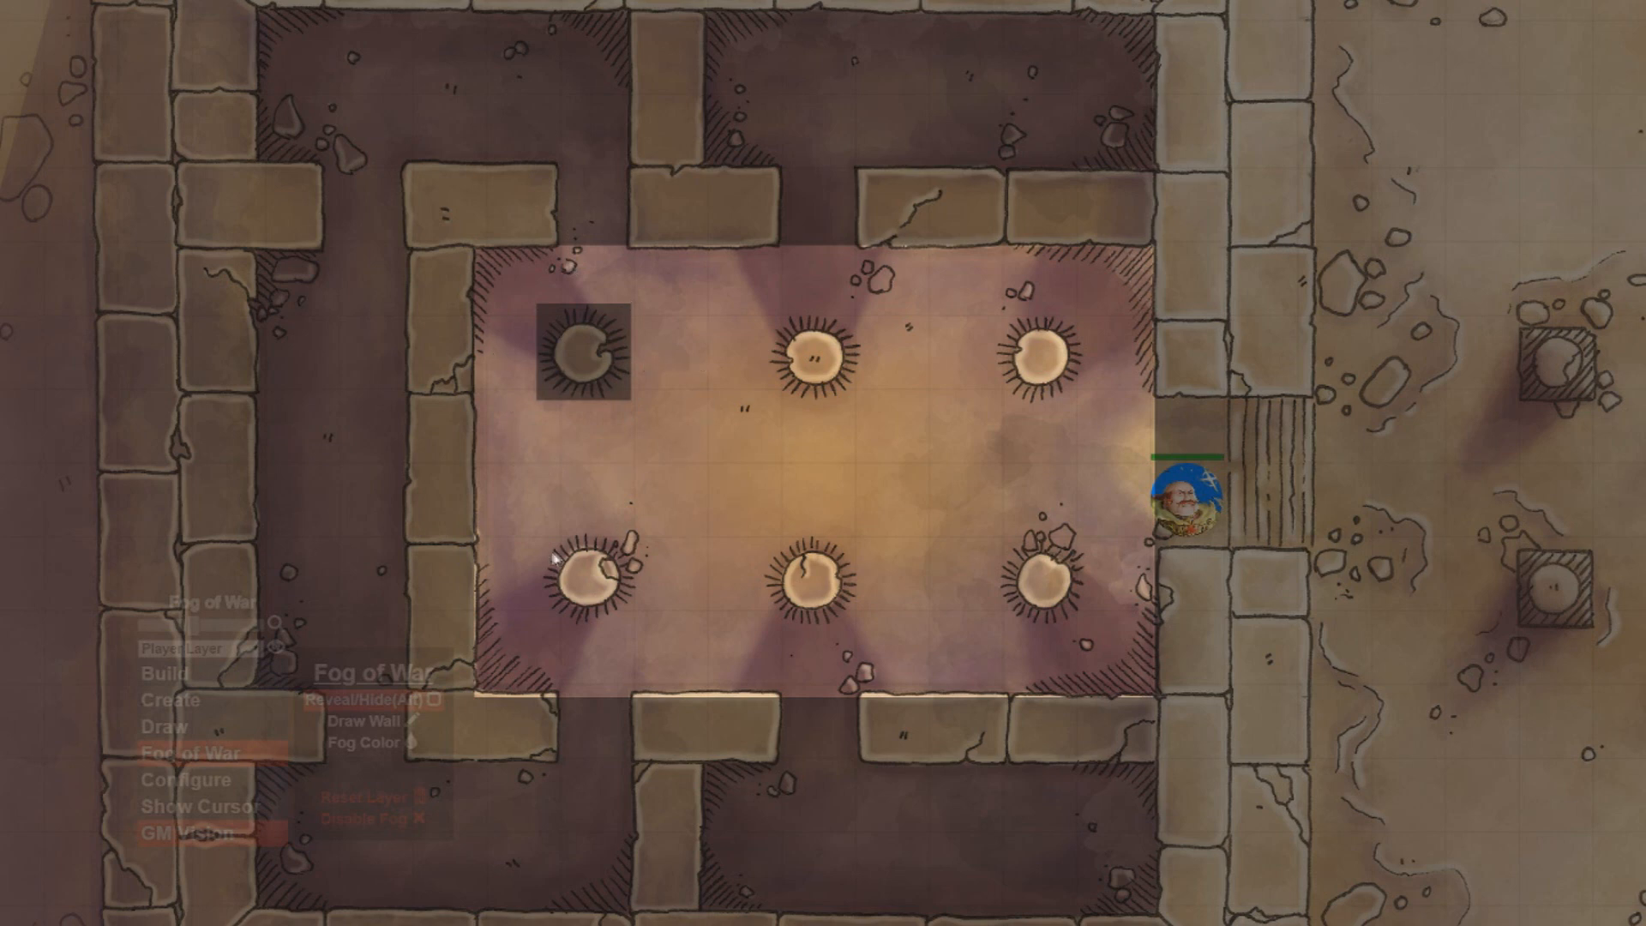
drag(540, 526, 642, 638)
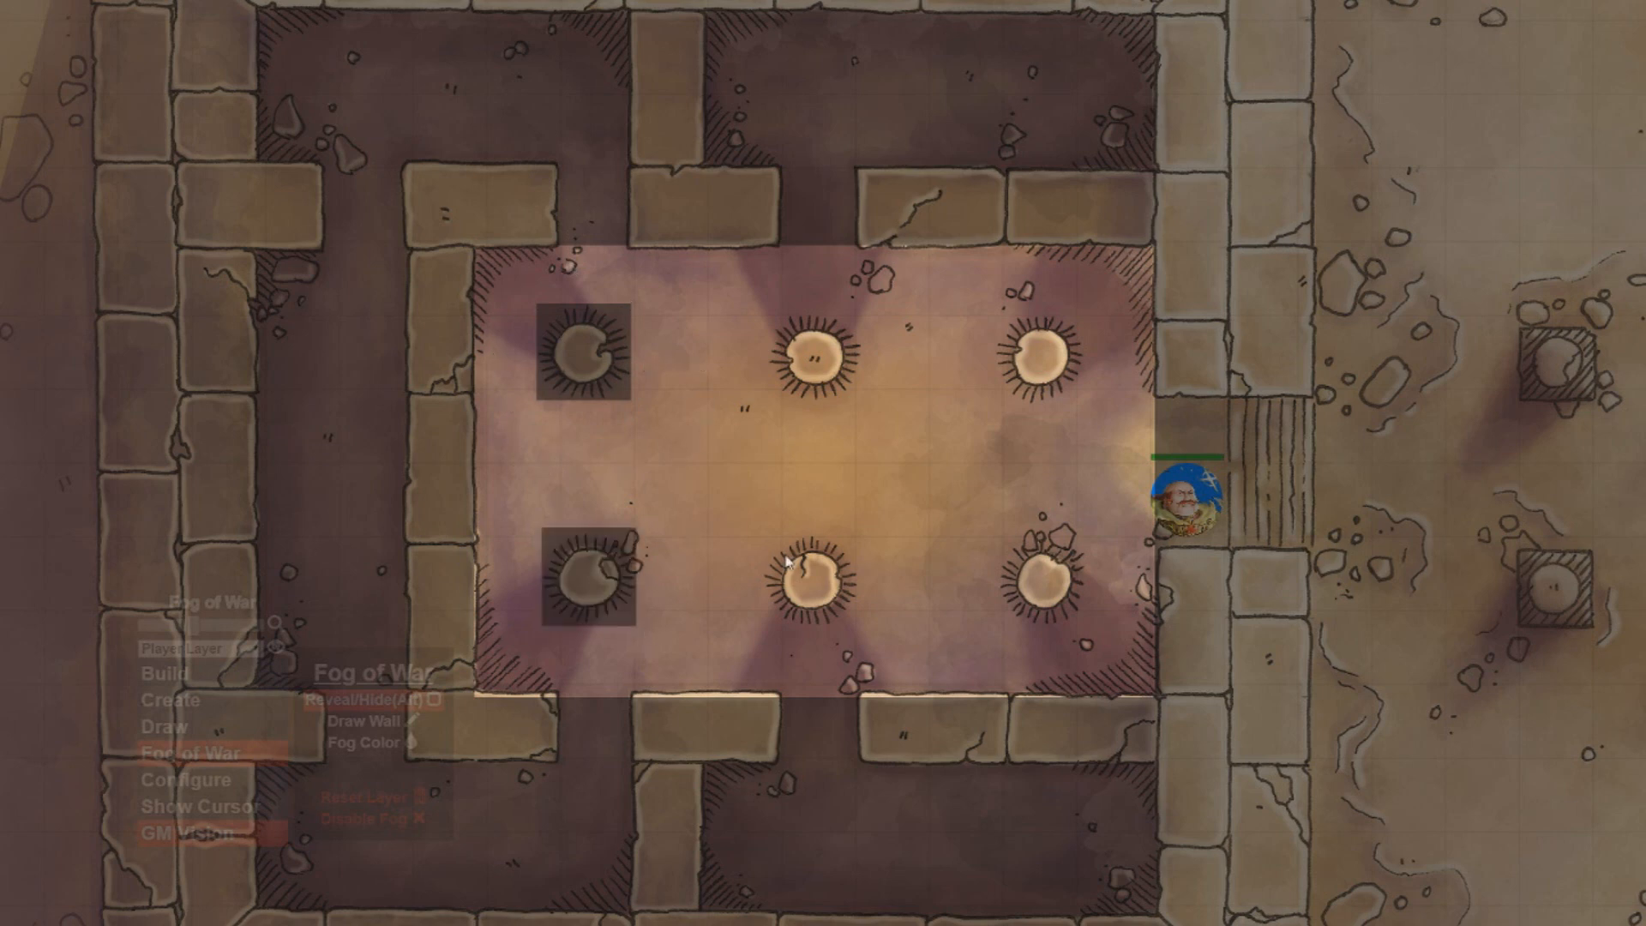
drag(768, 533, 860, 623)
drag(1004, 544, 1082, 623)
drag(1003, 330, 1080, 400)
drag(763, 315, 866, 403)
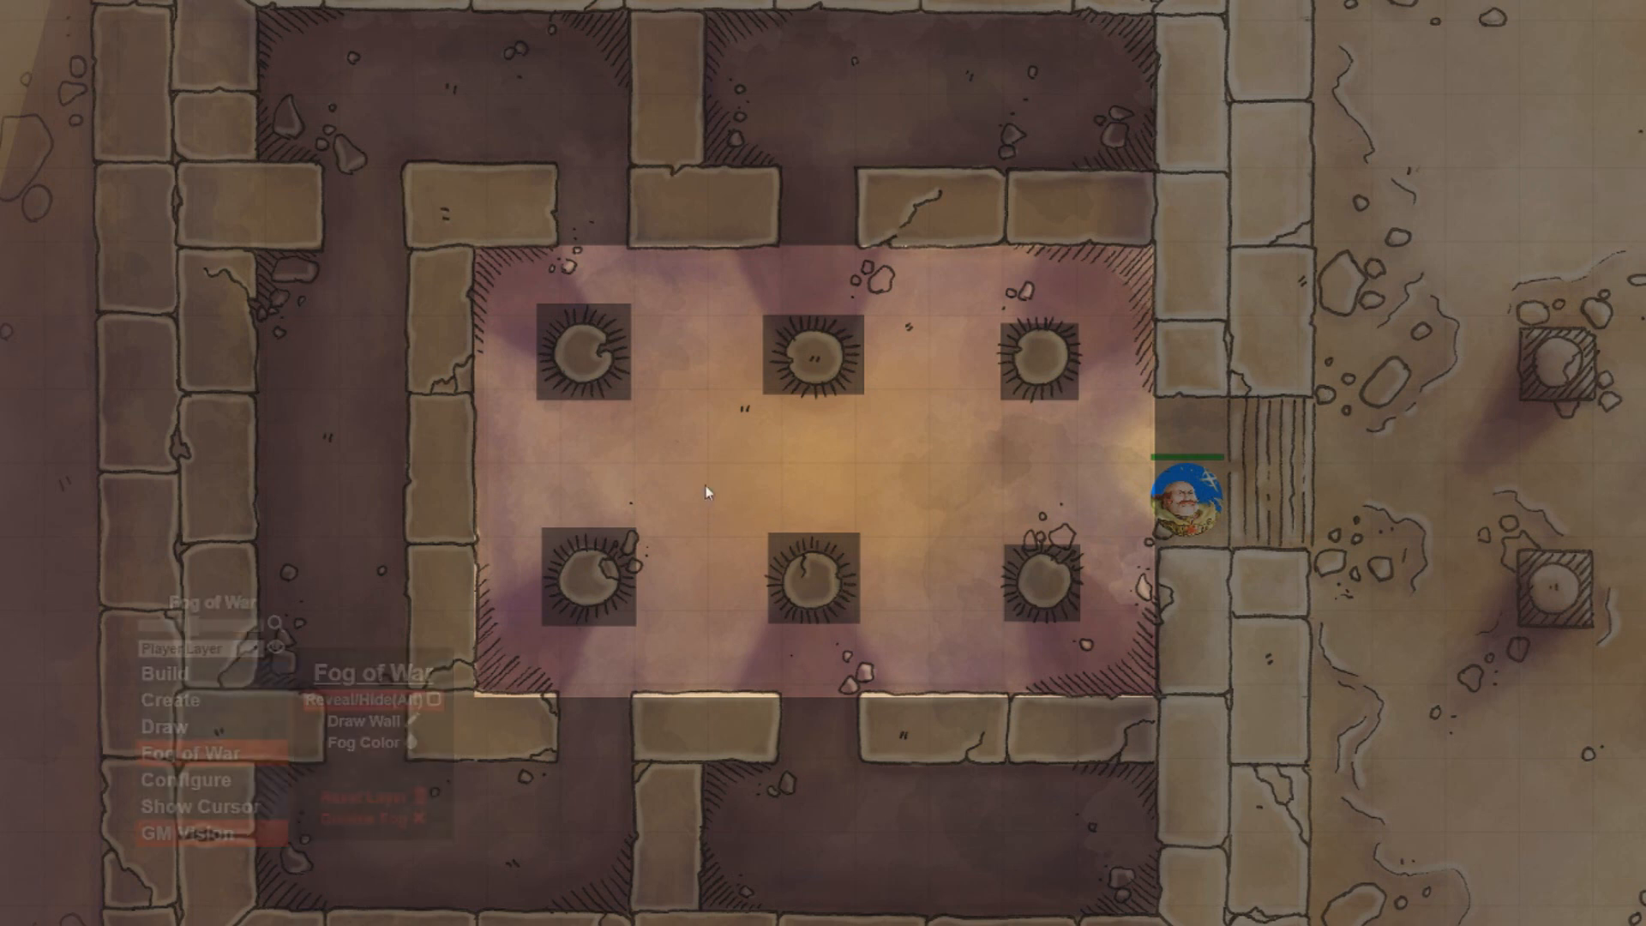
key(Escape)
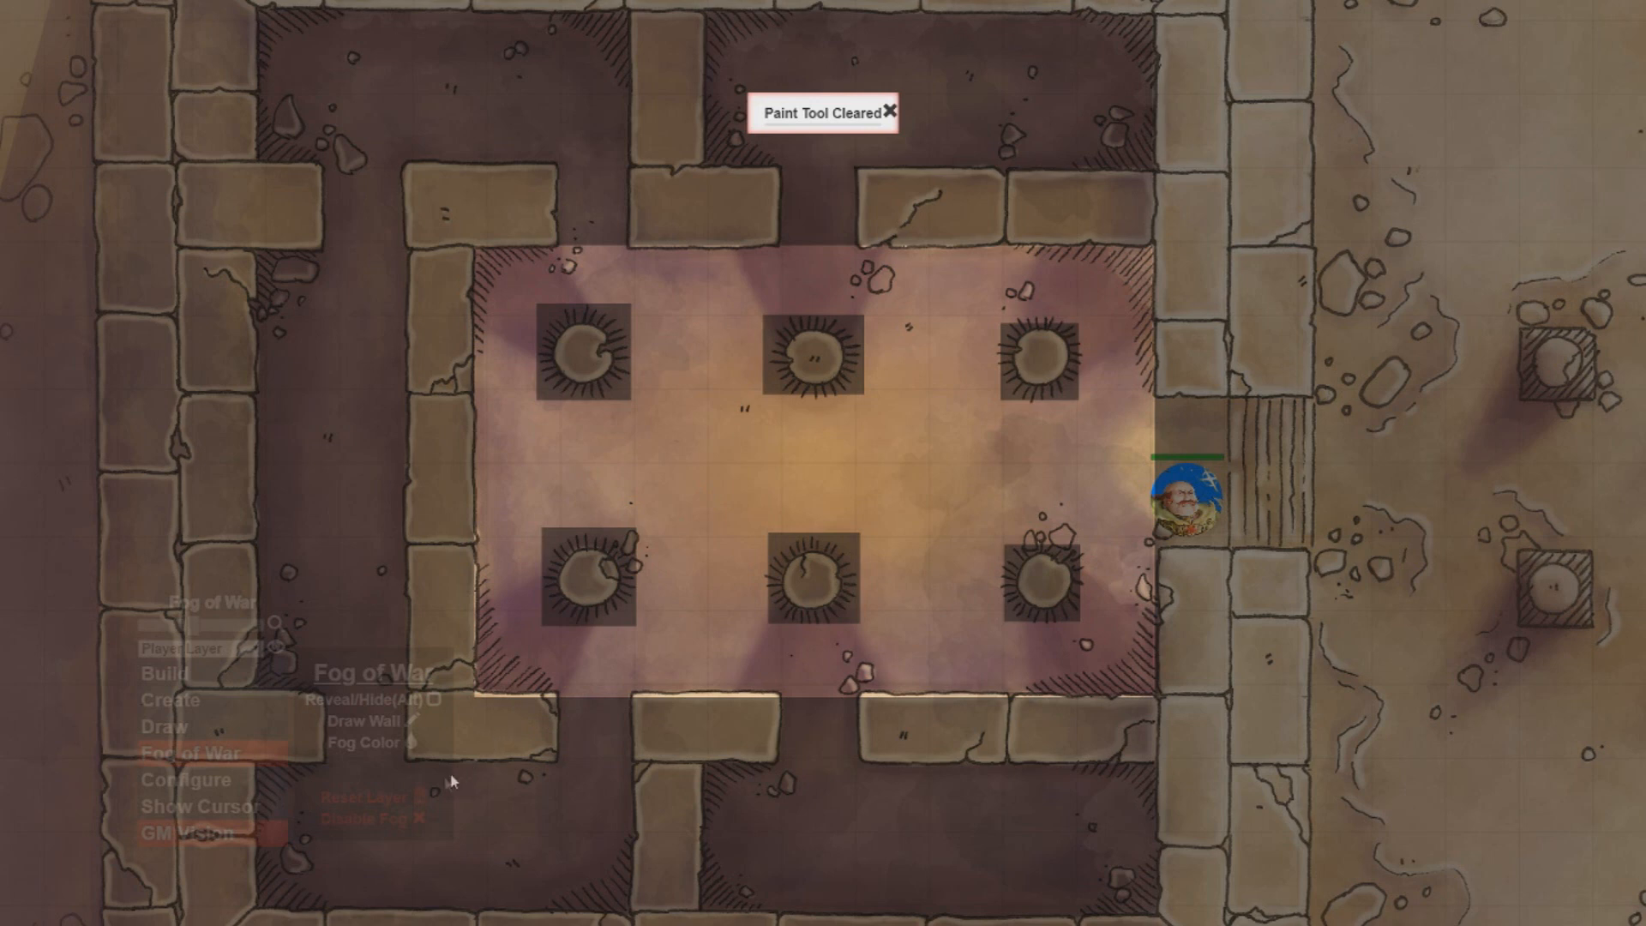
click(416, 806)
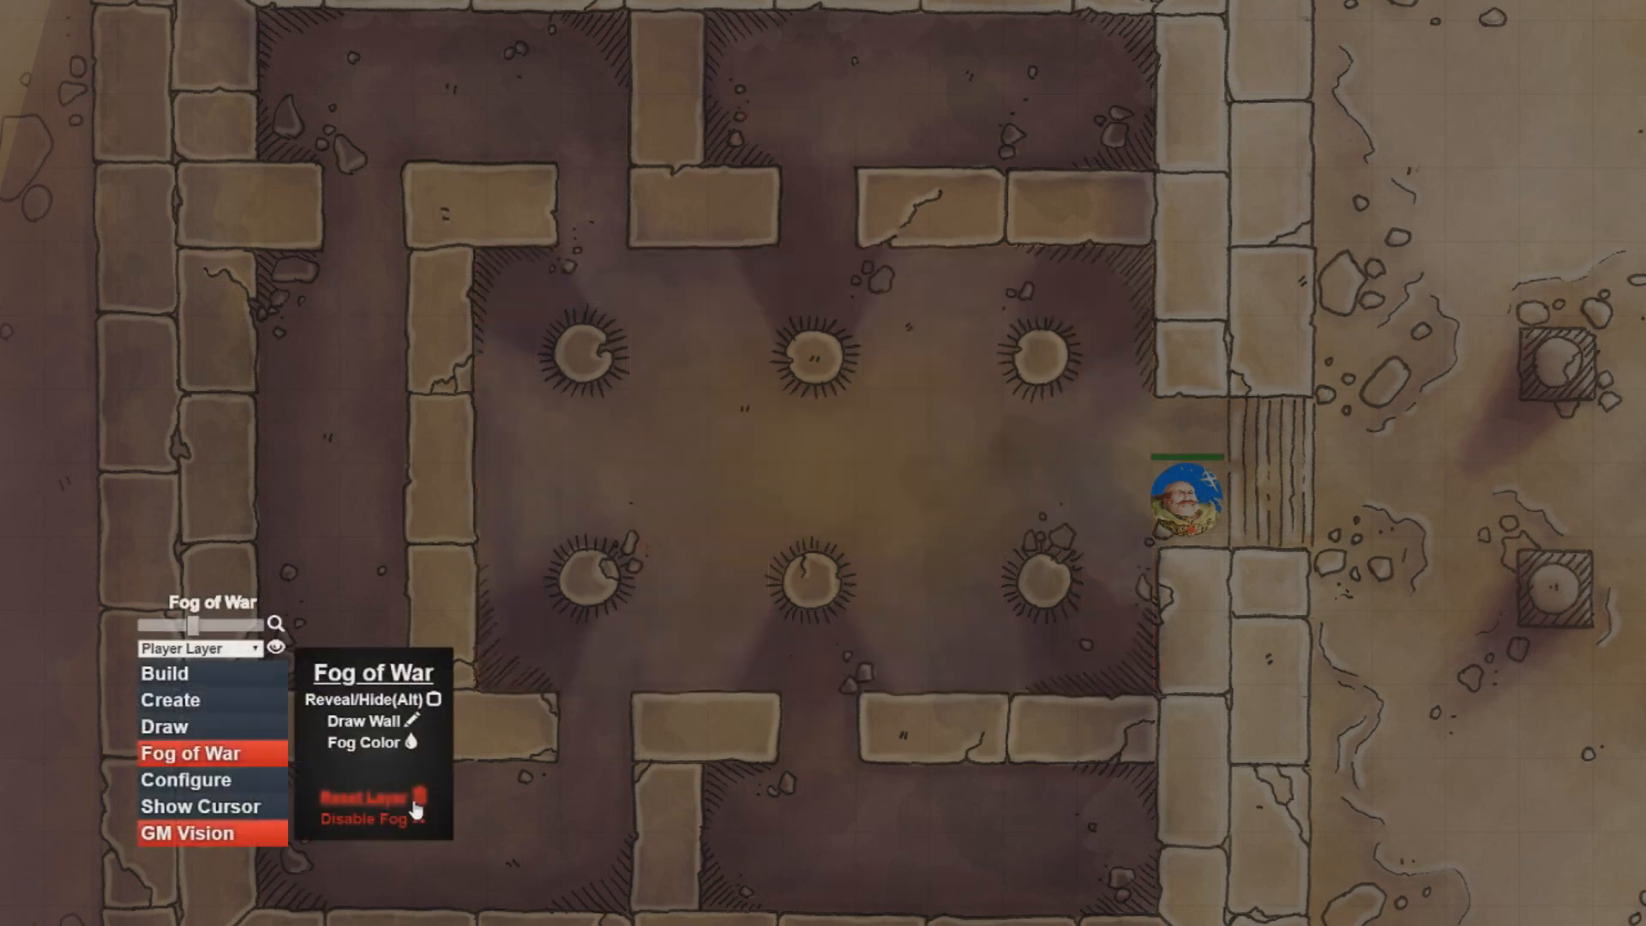
Draw a vertical test wall between the two middle pillars of the central room and remove it
click(410, 723)
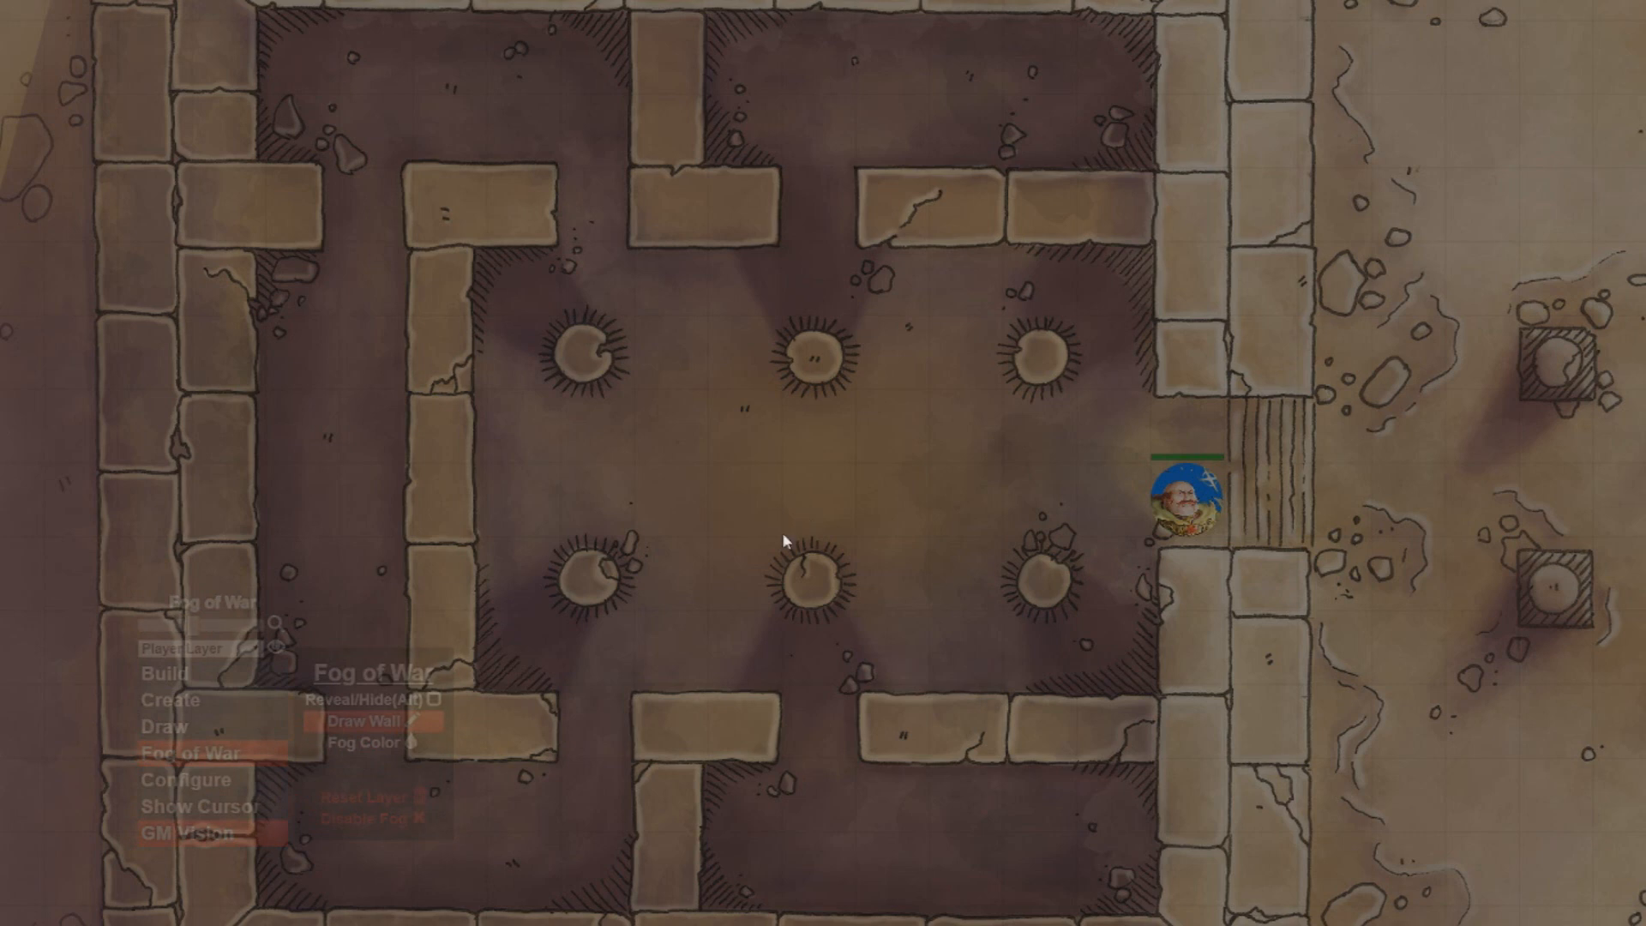
drag(782, 536, 781, 390)
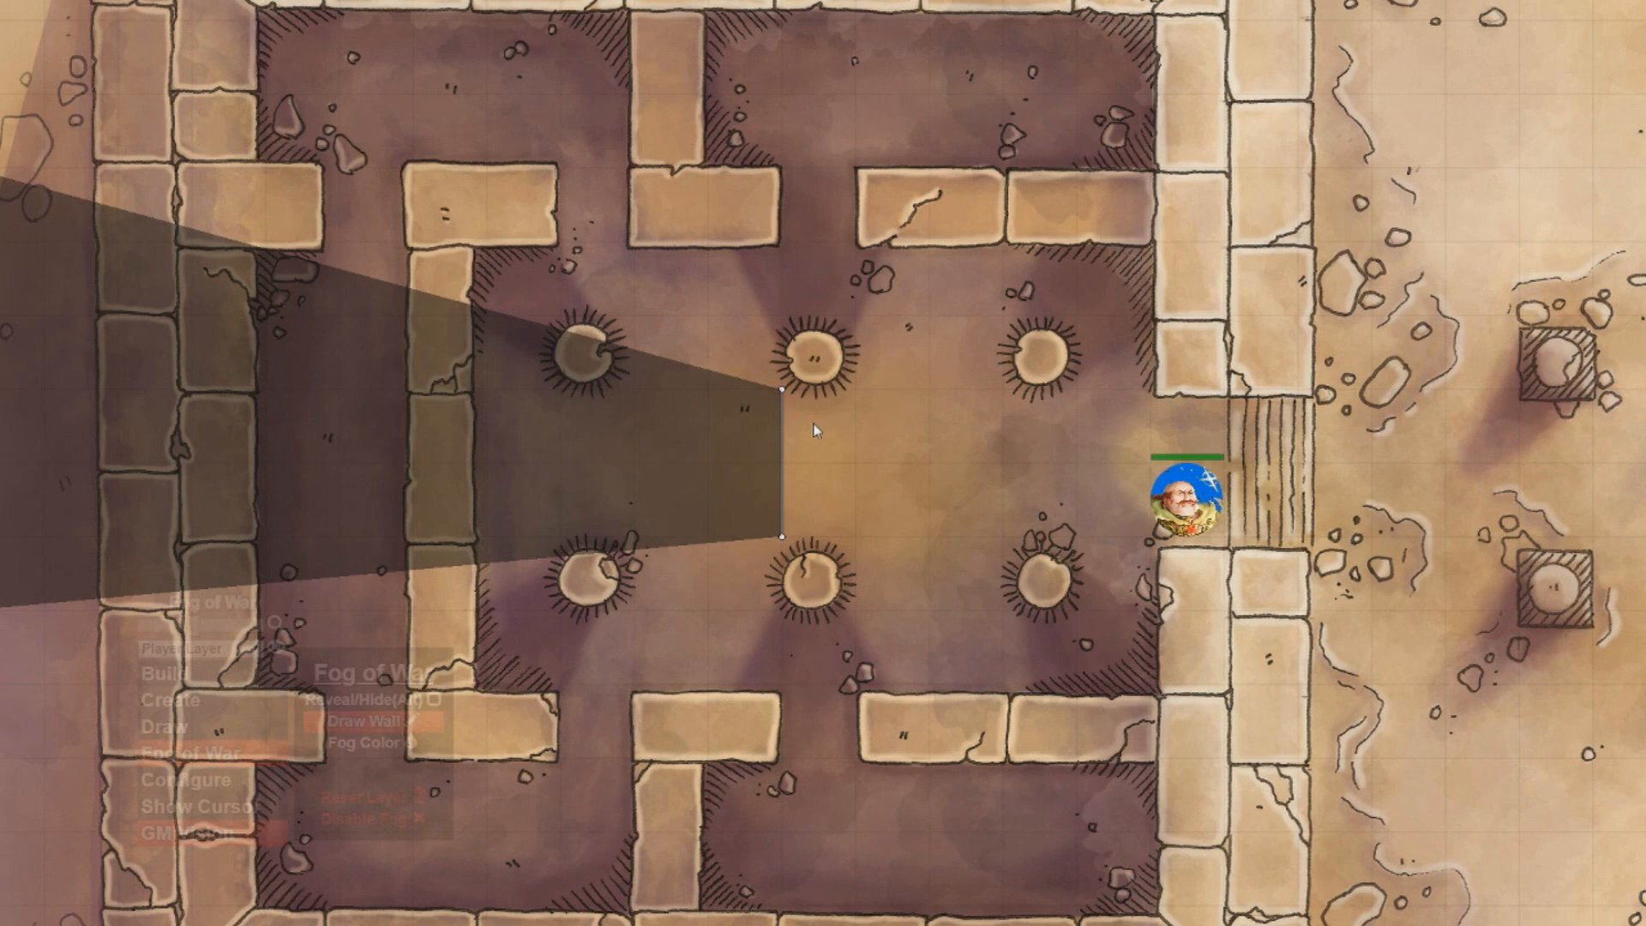
key(Escape)
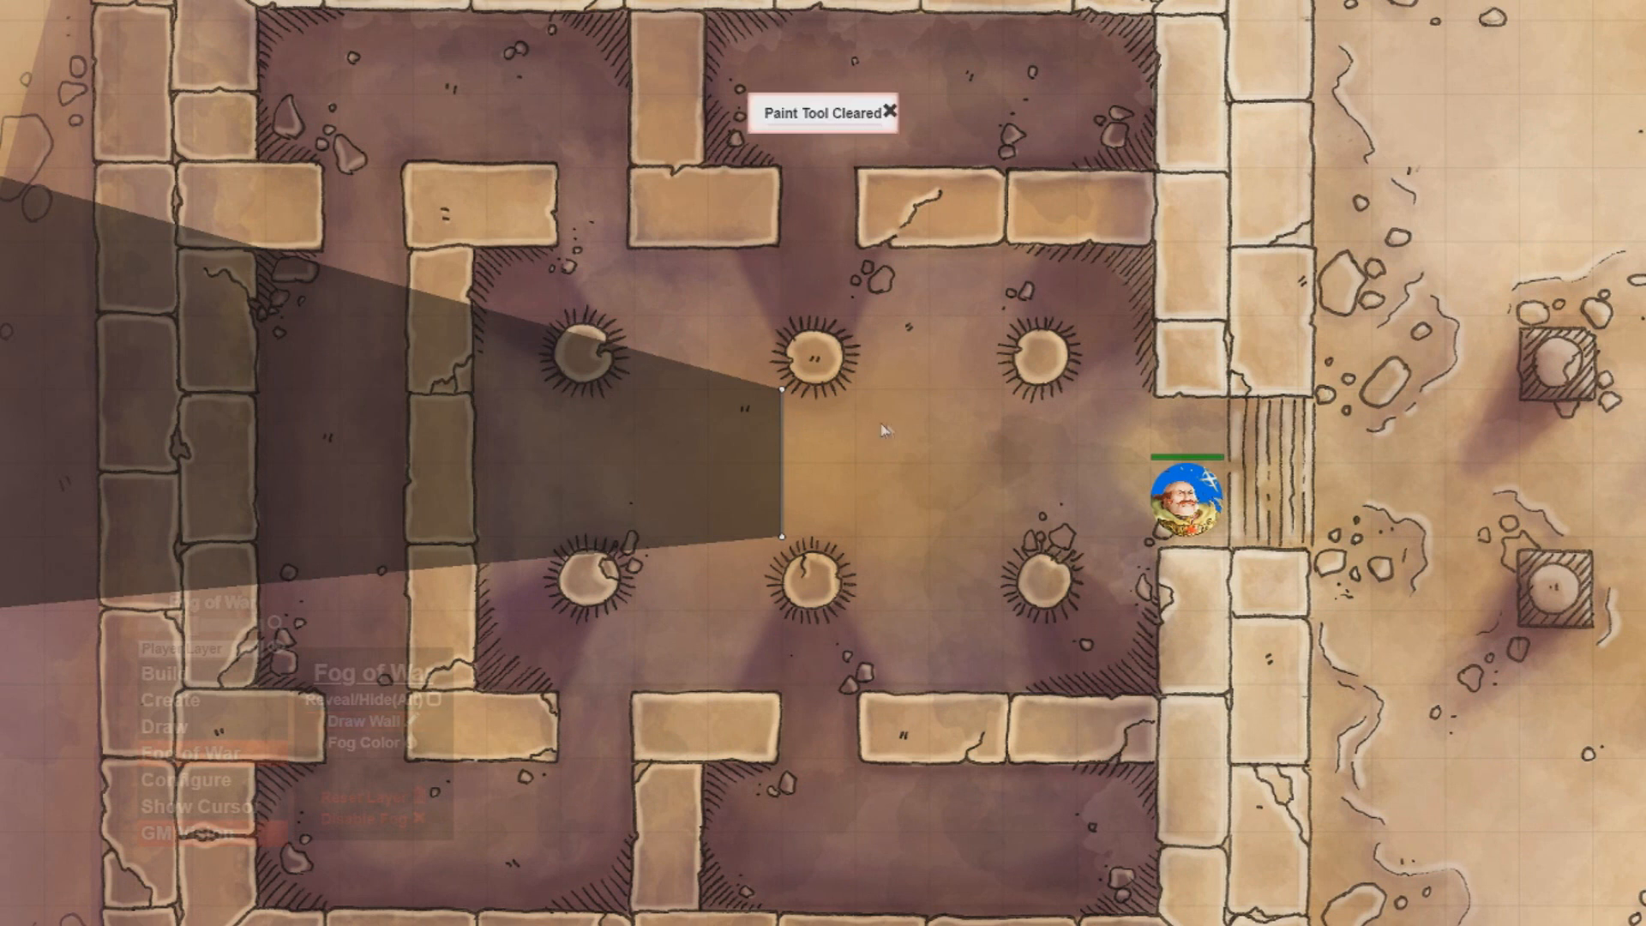
drag(781, 391, 782, 539)
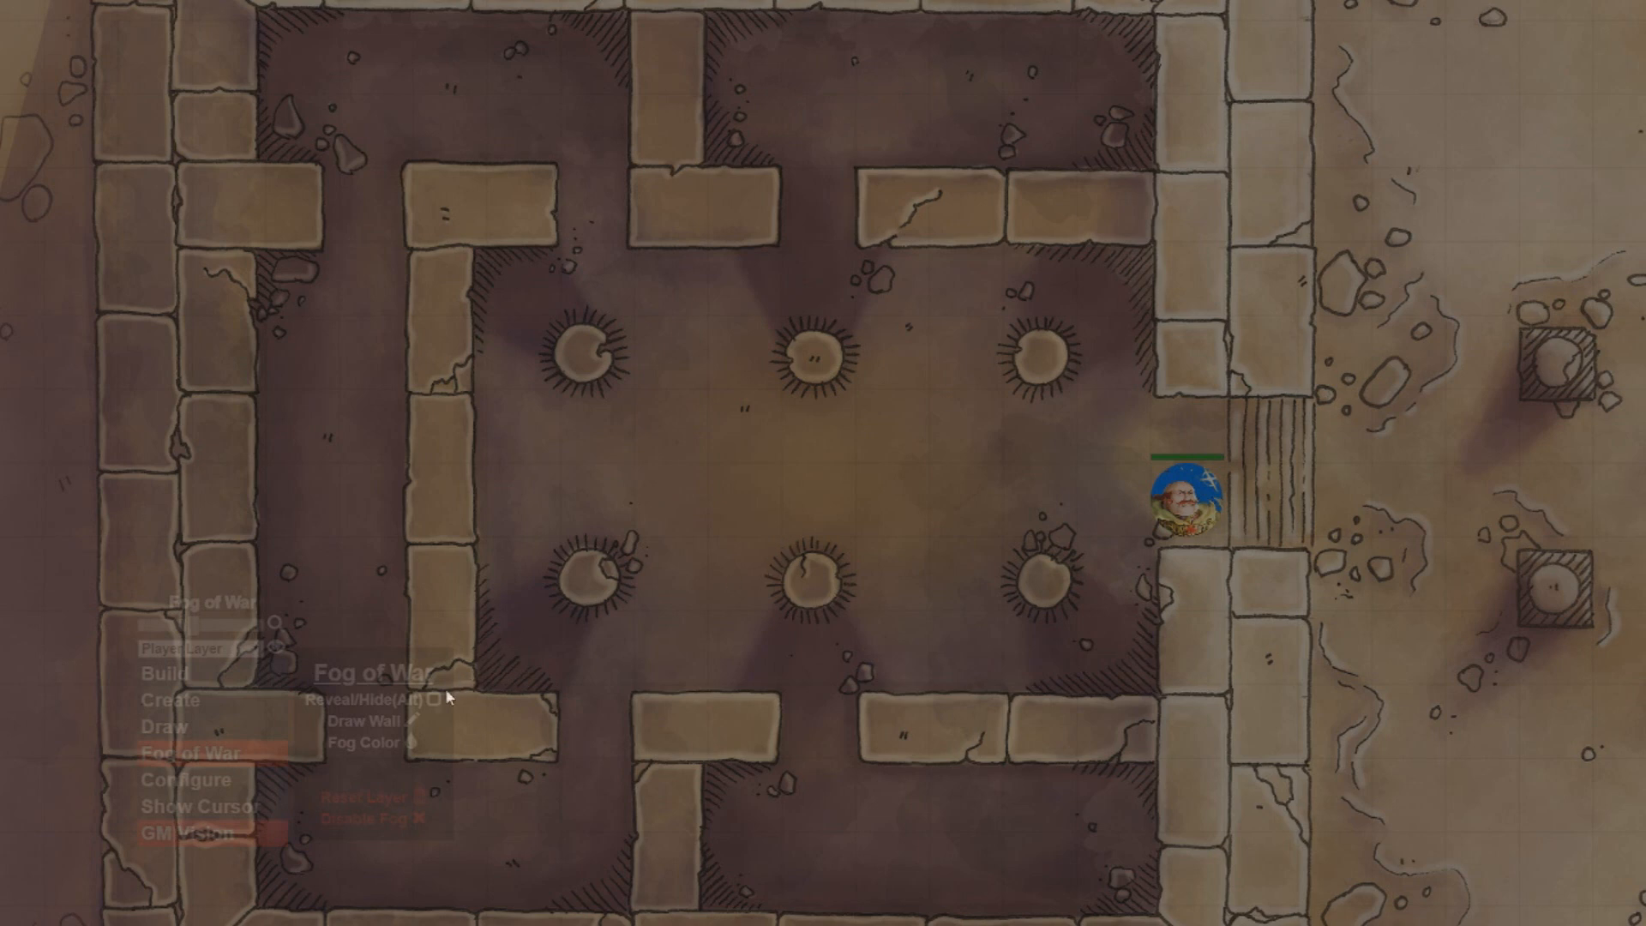
Draw fog walls along the inner perimeter of the central room, leaving the entrance and the doorways open
click(383, 729)
drag(868, 236, 1129, 240)
drag(775, 240, 611, 234)
mouse_move(541, 236)
mouse_down()
mouse_move(405, 238)
mouse_move(463, 337)
mouse_move(449, 697)
mouse_move(1173, 672)
mouse_up()
drag(1174, 583, 1161, 683)
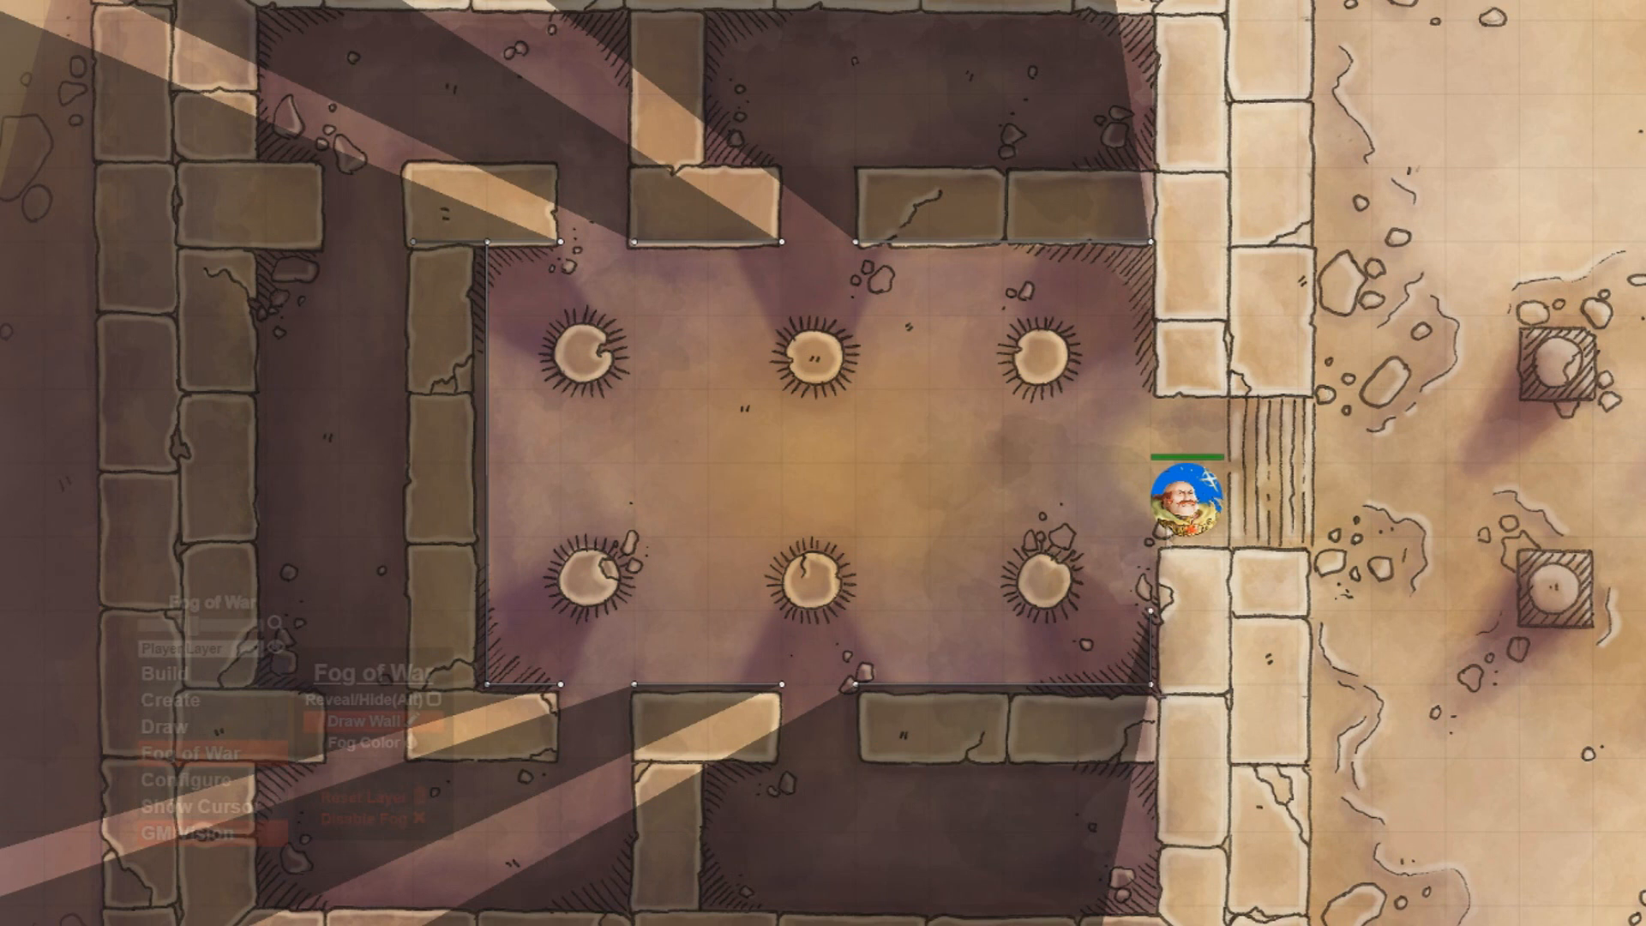
drag(1166, 599, 1168, 527)
drag(1171, 400, 1165, 270)
Draw short fog walls along both sides of the two north and two south doorways of the central room
drag(862, 228, 859, 172)
drag(785, 231, 783, 171)
drag(625, 229, 631, 171)
drag(545, 229, 561, 172)
drag(553, 699, 561, 758)
drag(633, 699, 635, 760)
drag(782, 690, 778, 761)
drag(859, 699, 872, 767)
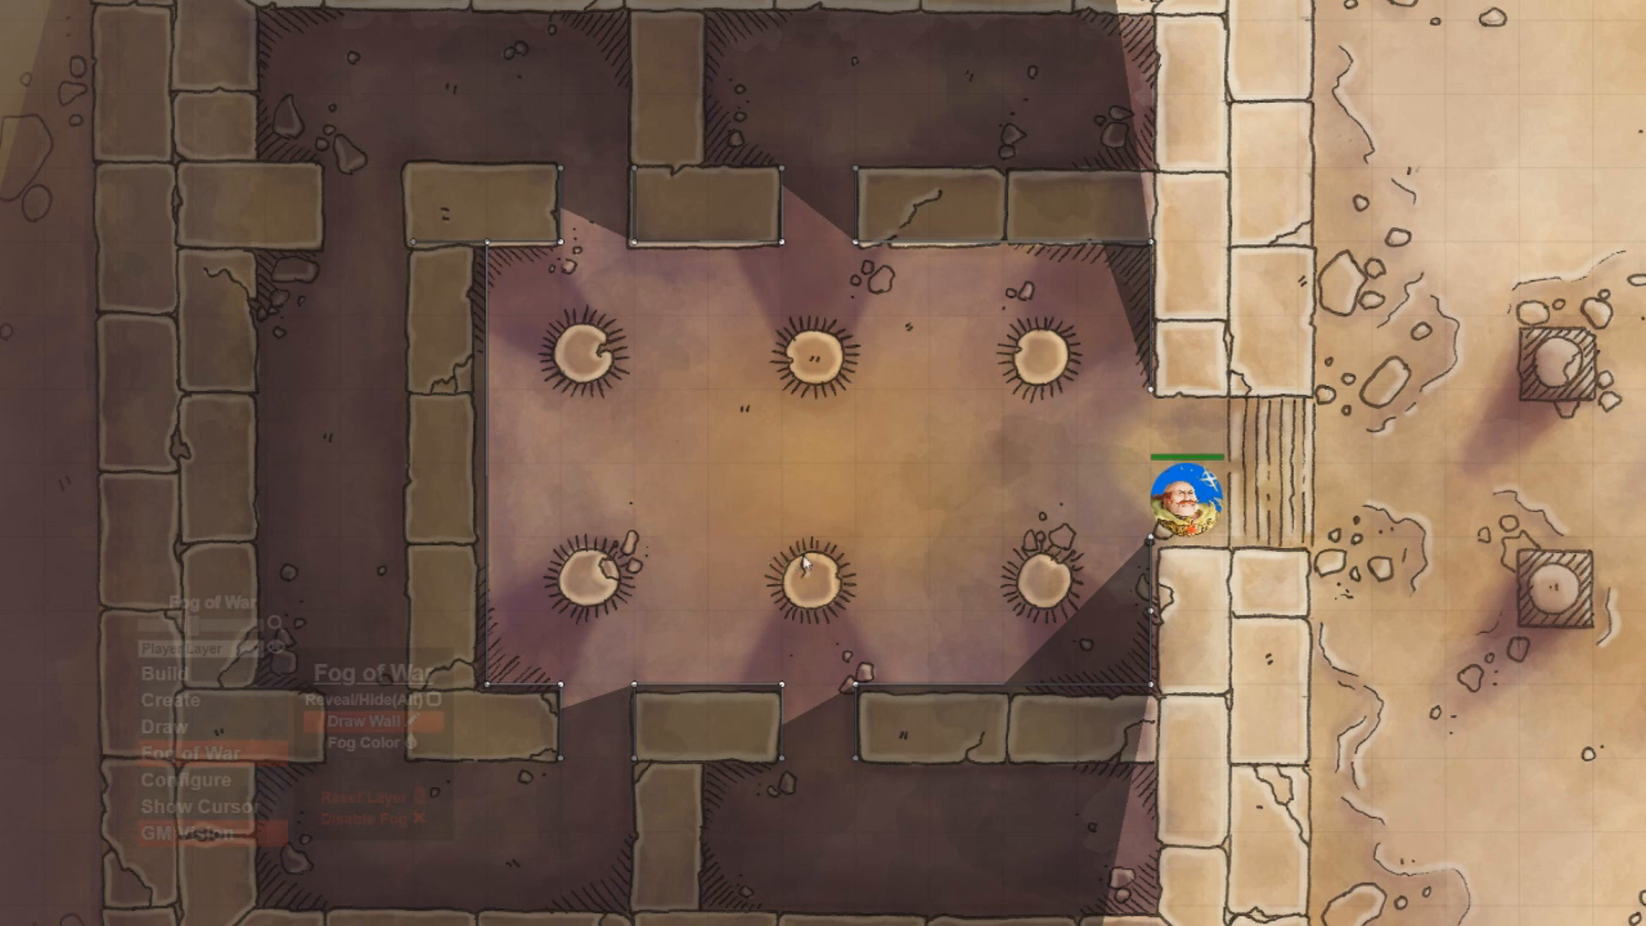
Draw a short wall on the lower middle pillar and outline the upper middle pillar with fog walls
drag(811, 550, 816, 549)
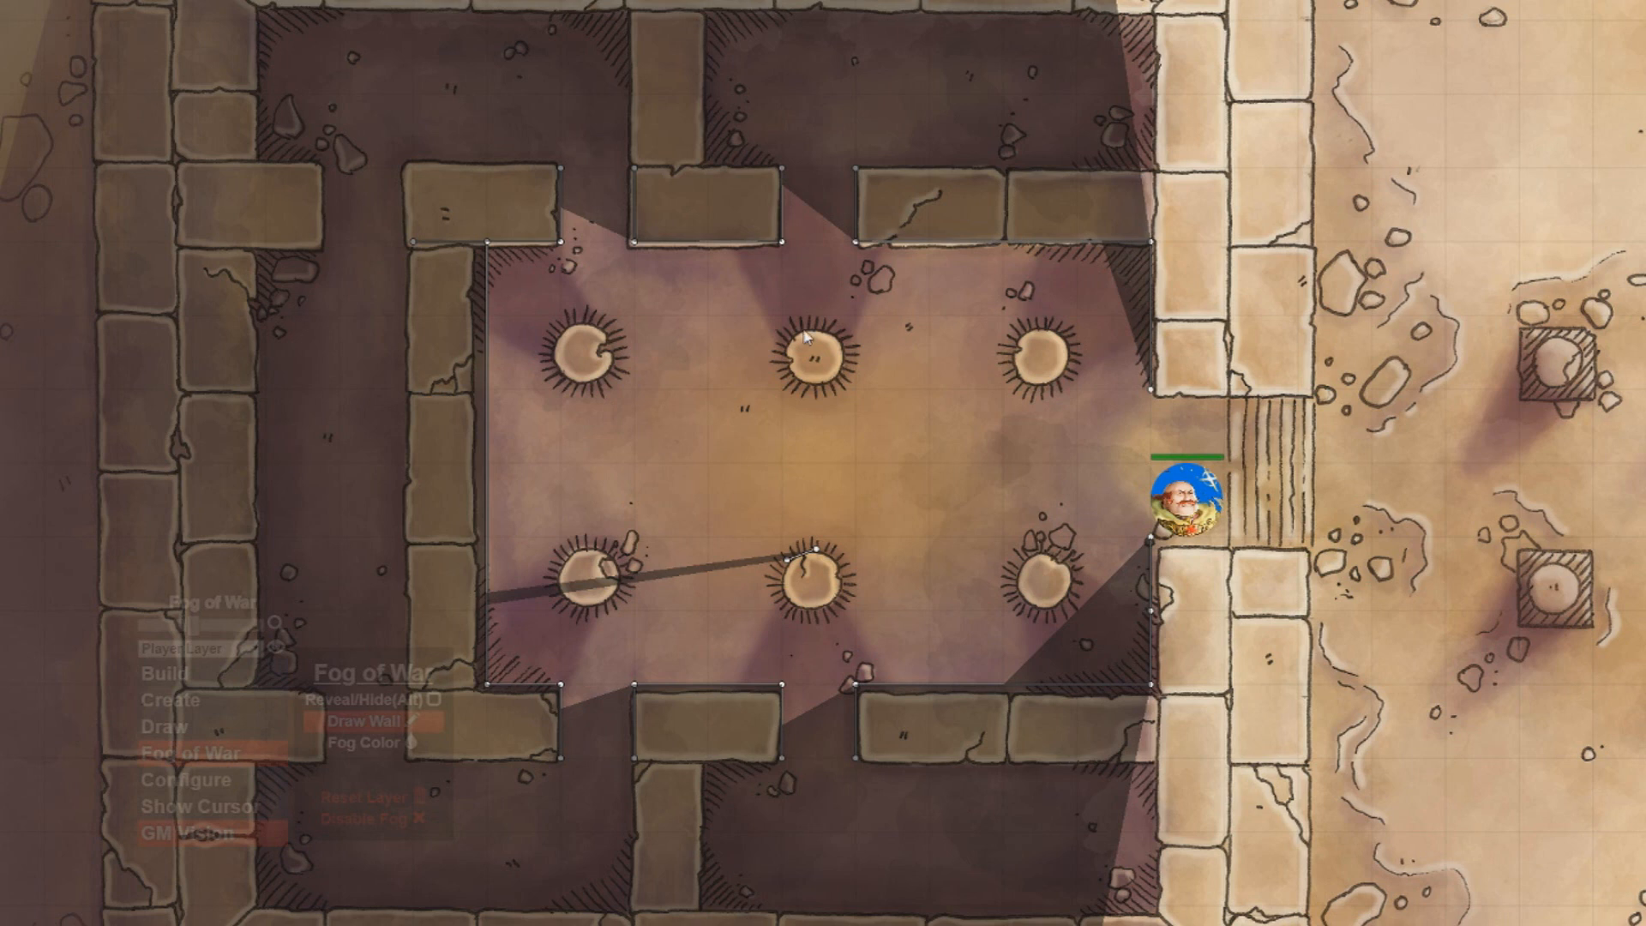
mouse_move(803, 330)
mouse_down()
mouse_move(833, 333)
mouse_move(847, 362)
mouse_move(829, 389)
mouse_move(783, 363)
mouse_move(804, 332)
mouse_up()
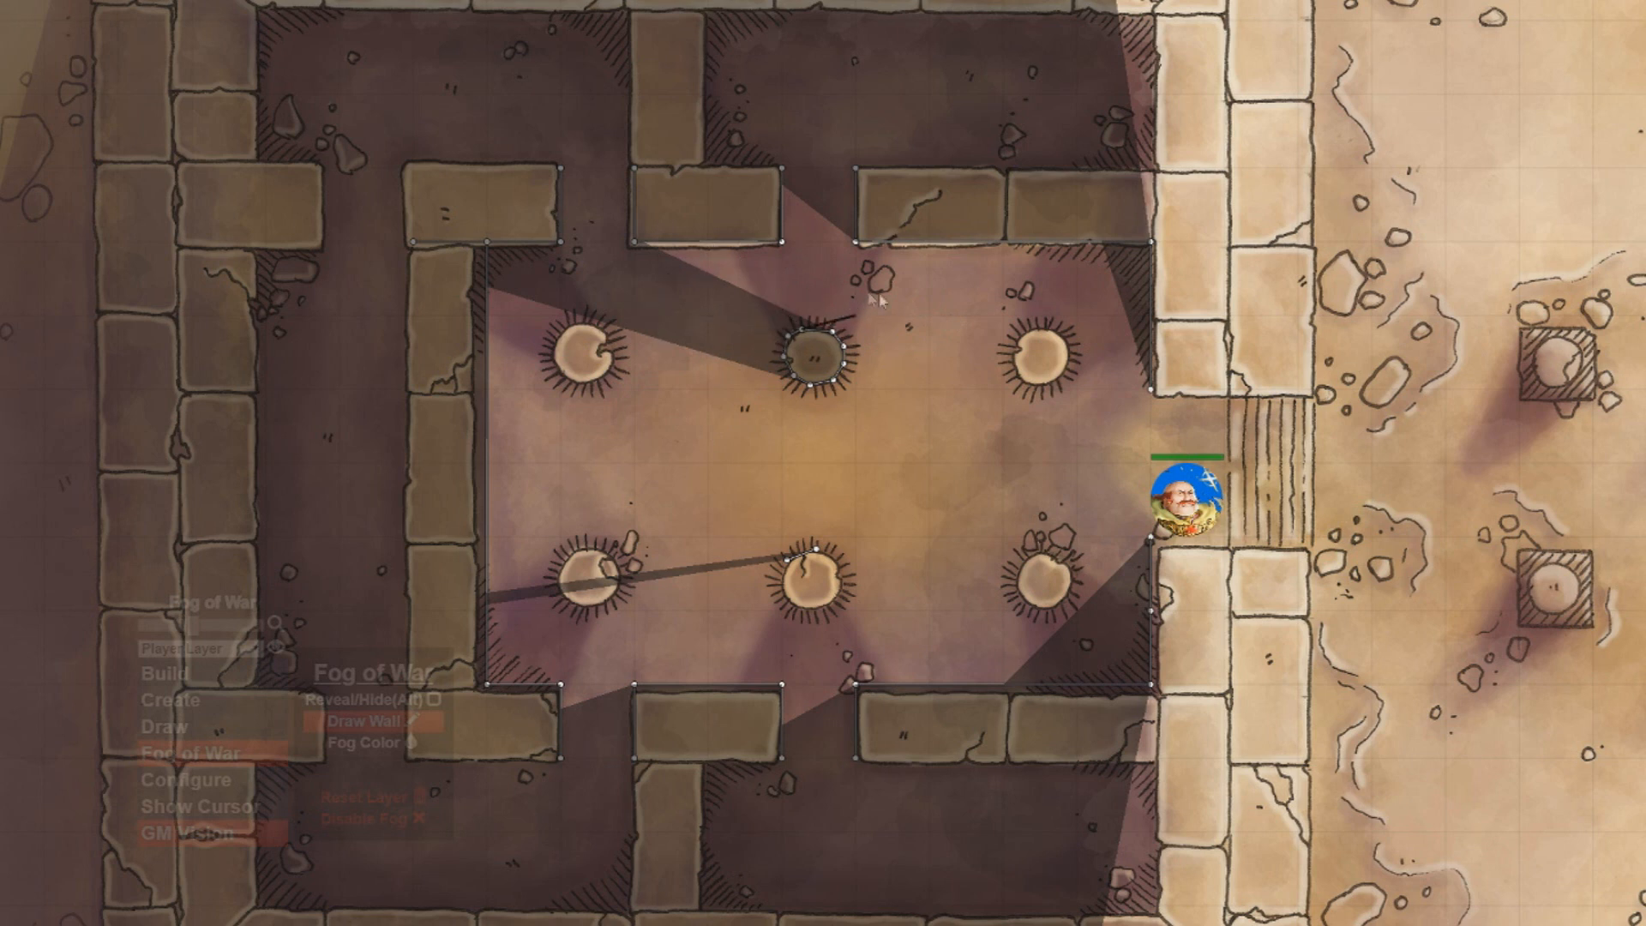
key(Escape)
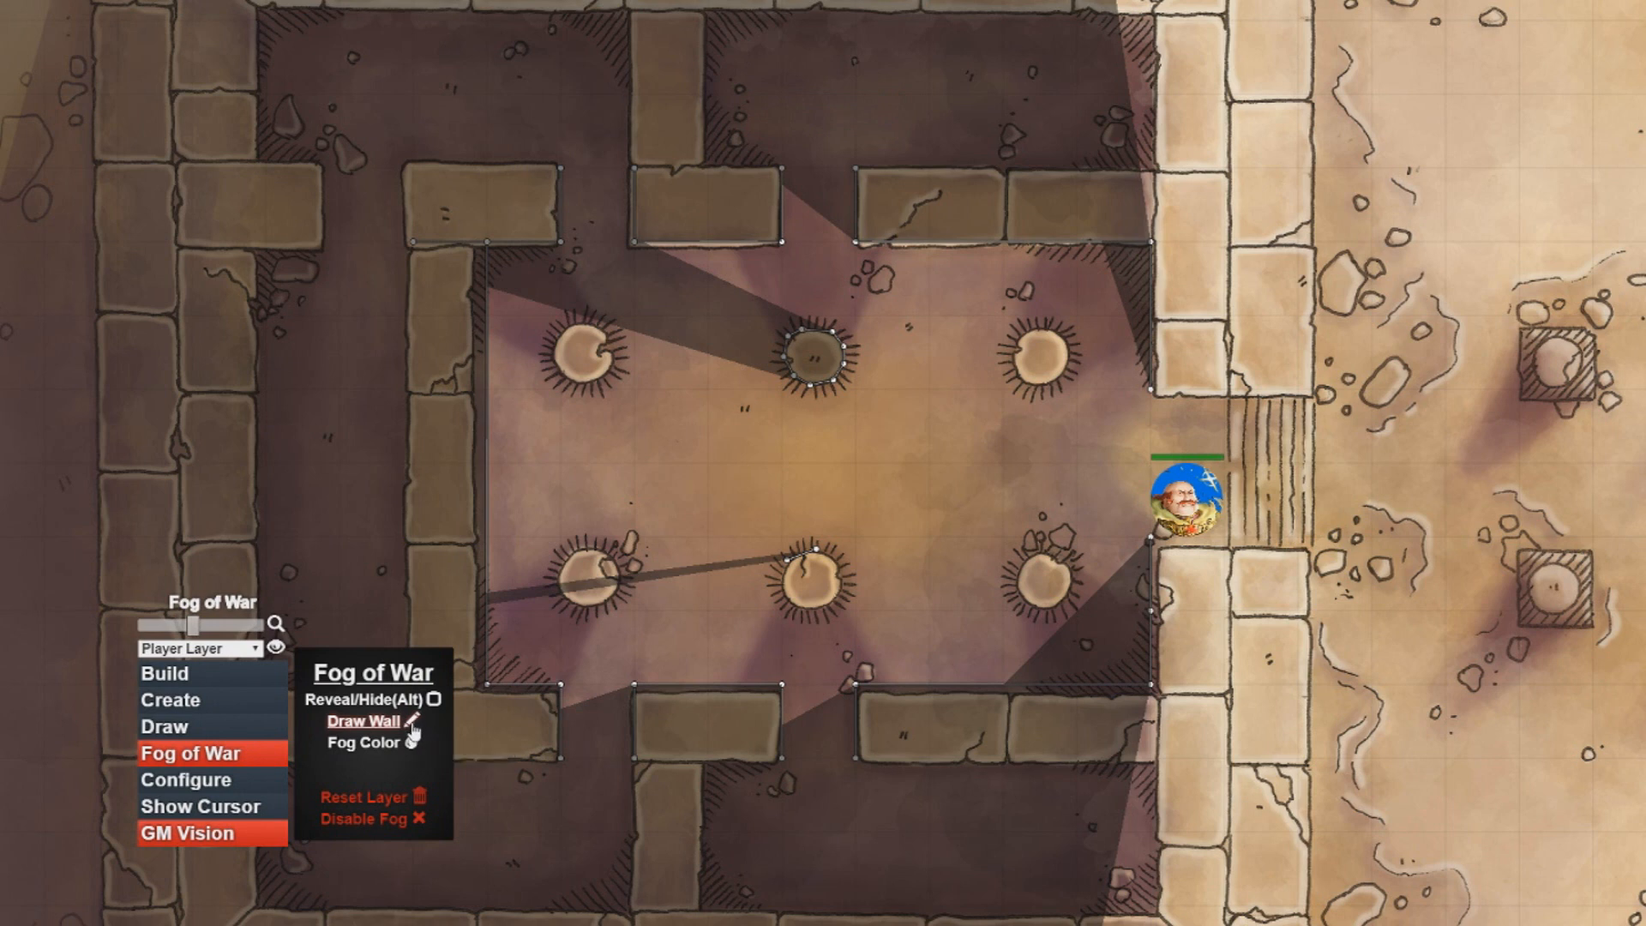
Outline the northwest pillar of the central room with short fog walls and remove them
click(419, 725)
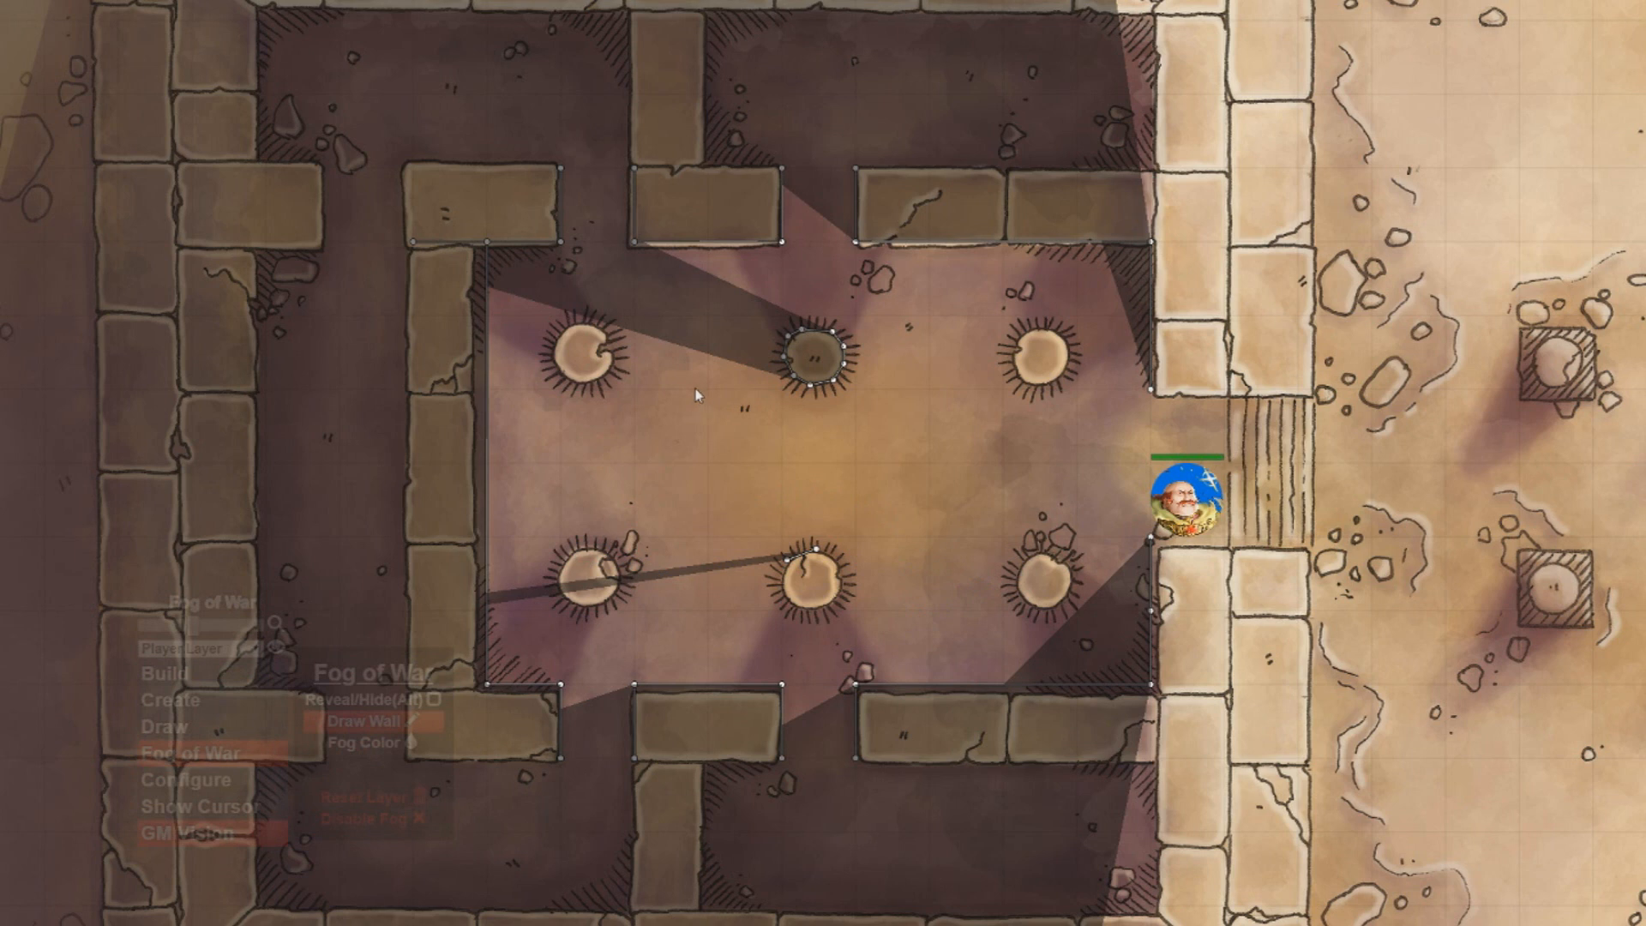
click(615, 366)
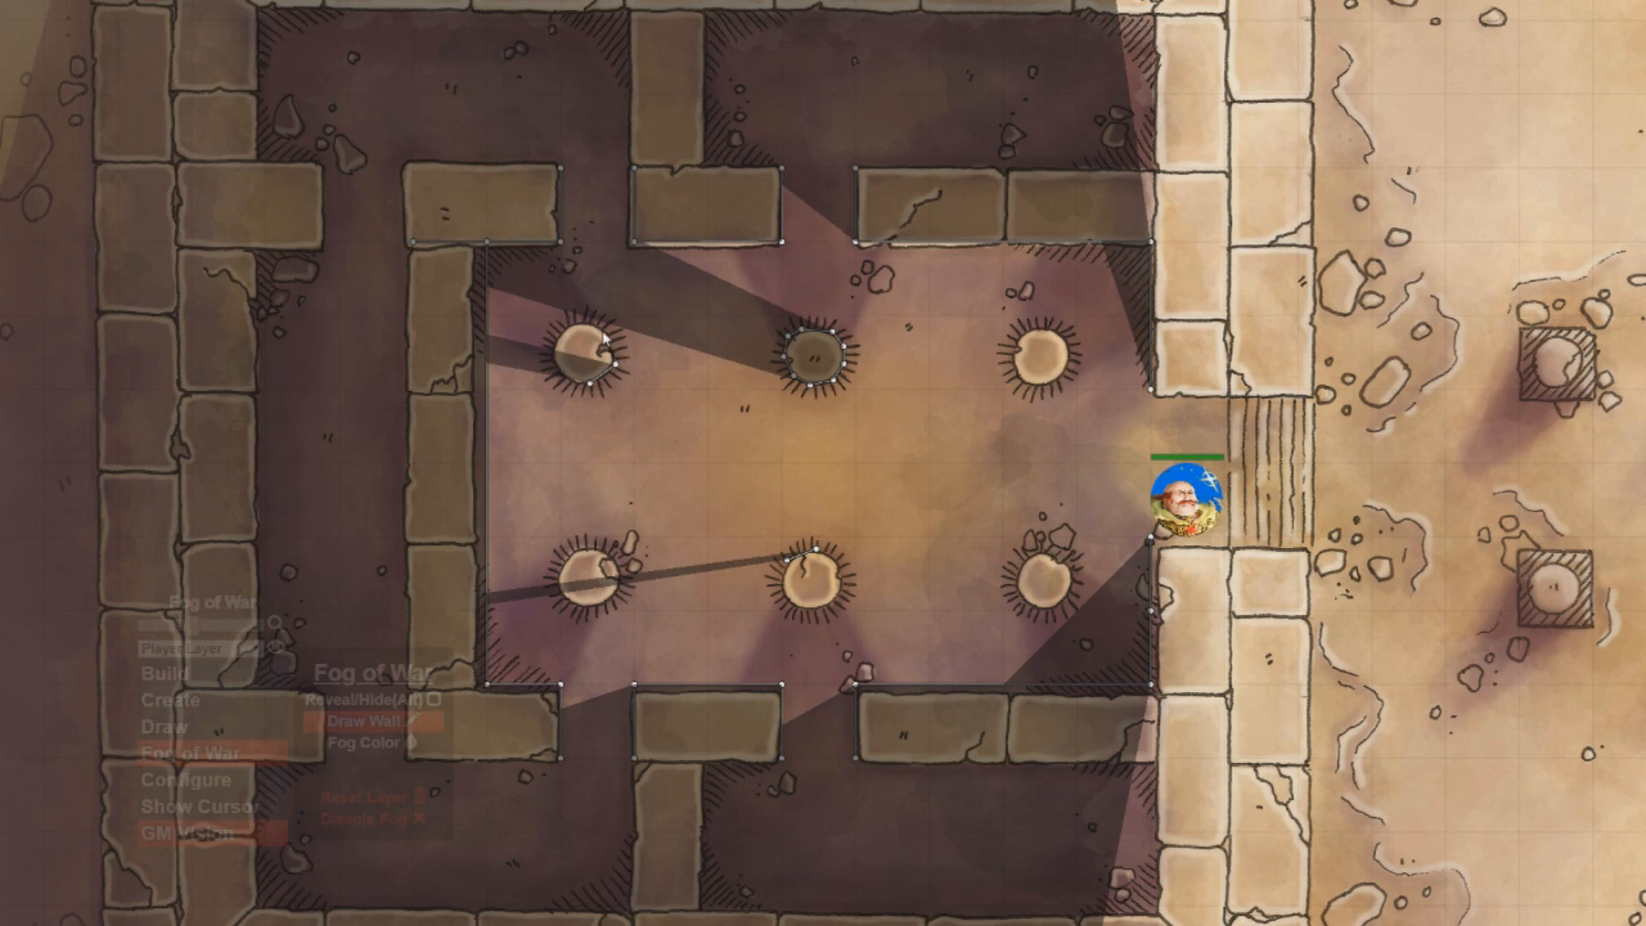
click(602, 326)
click(586, 319)
click(551, 329)
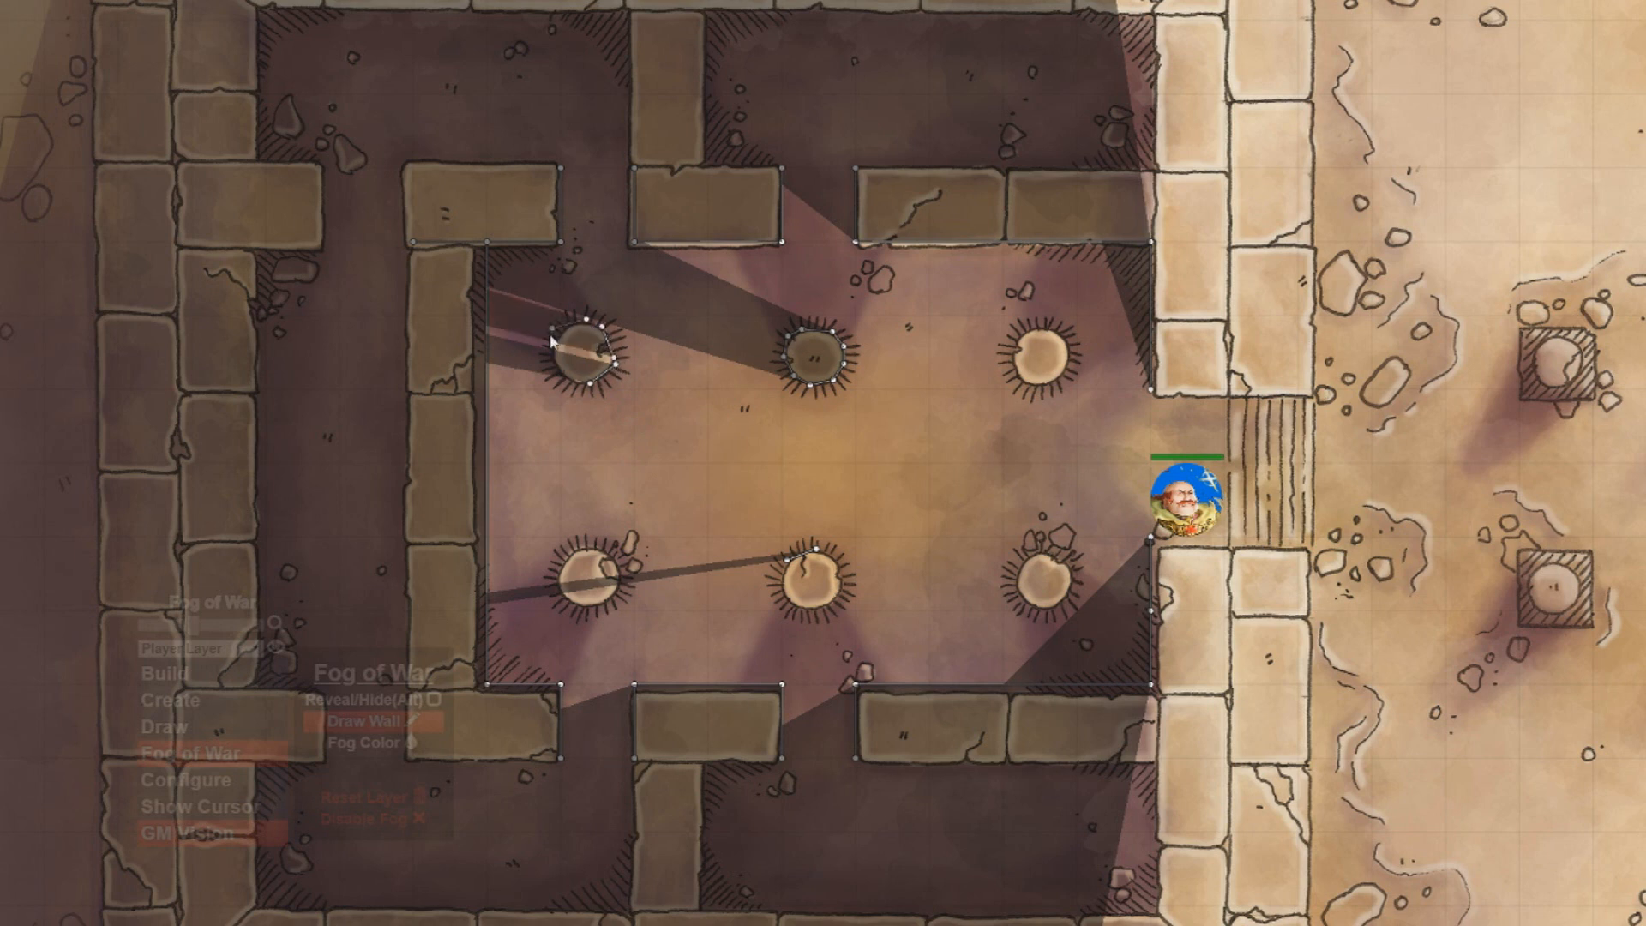
drag(551, 345, 559, 377)
key(Escape)
drag(614, 366, 559, 375)
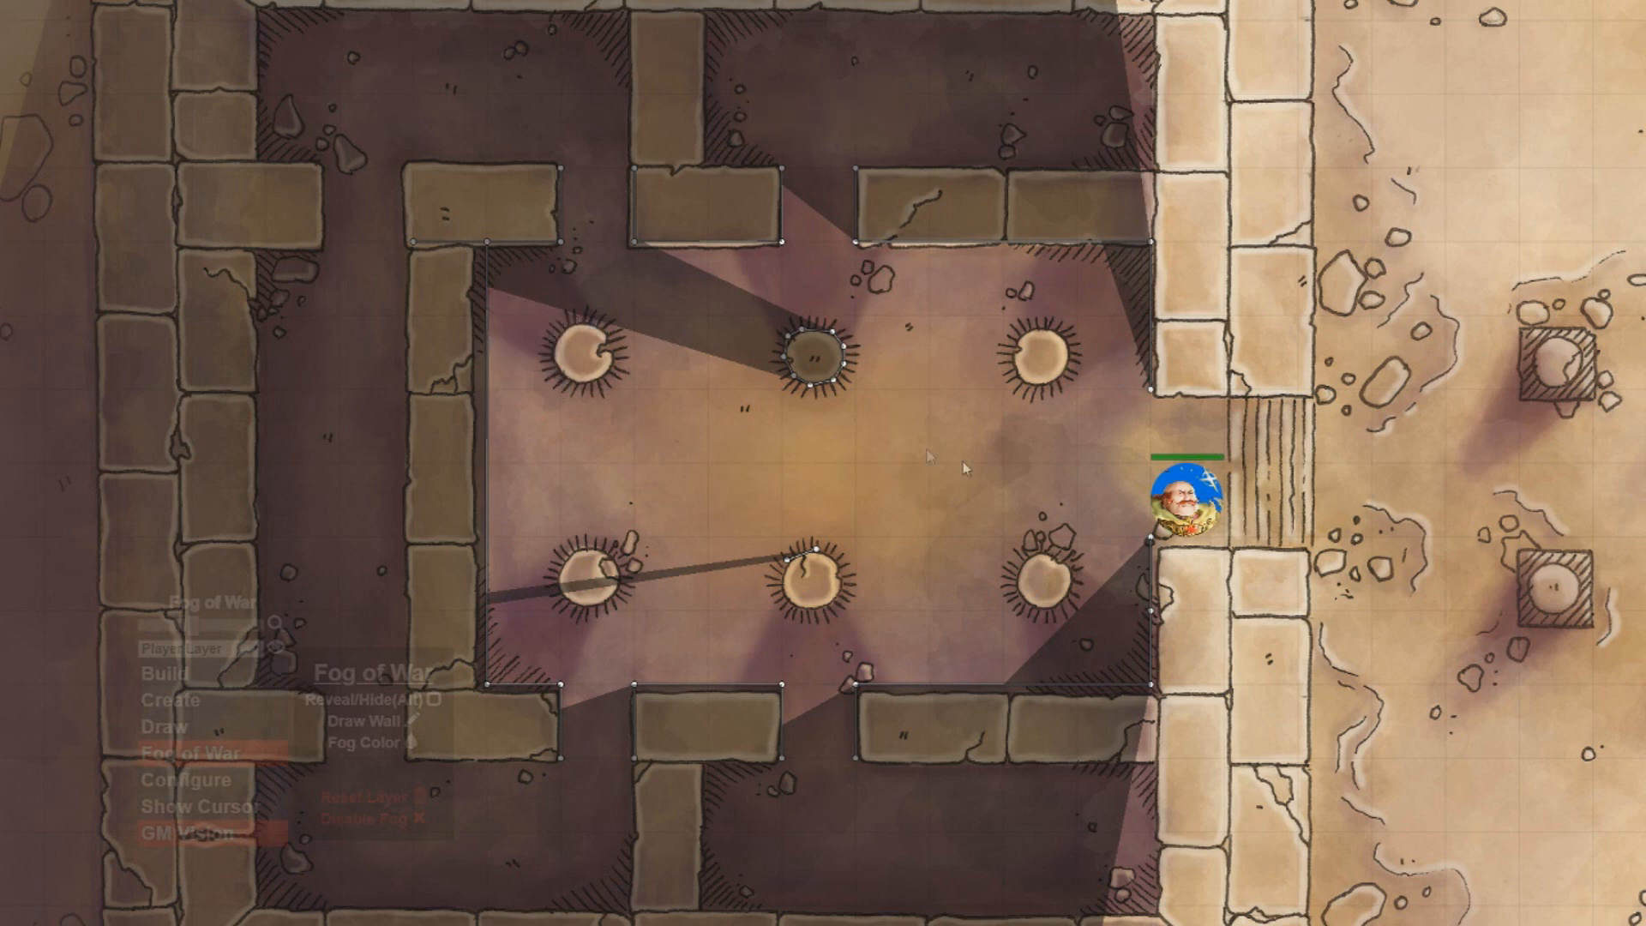
Move the character token from the entrance to between the middle and east pillars, and remove the short wall on the lower middle pillar
drag(1182, 515, 966, 497)
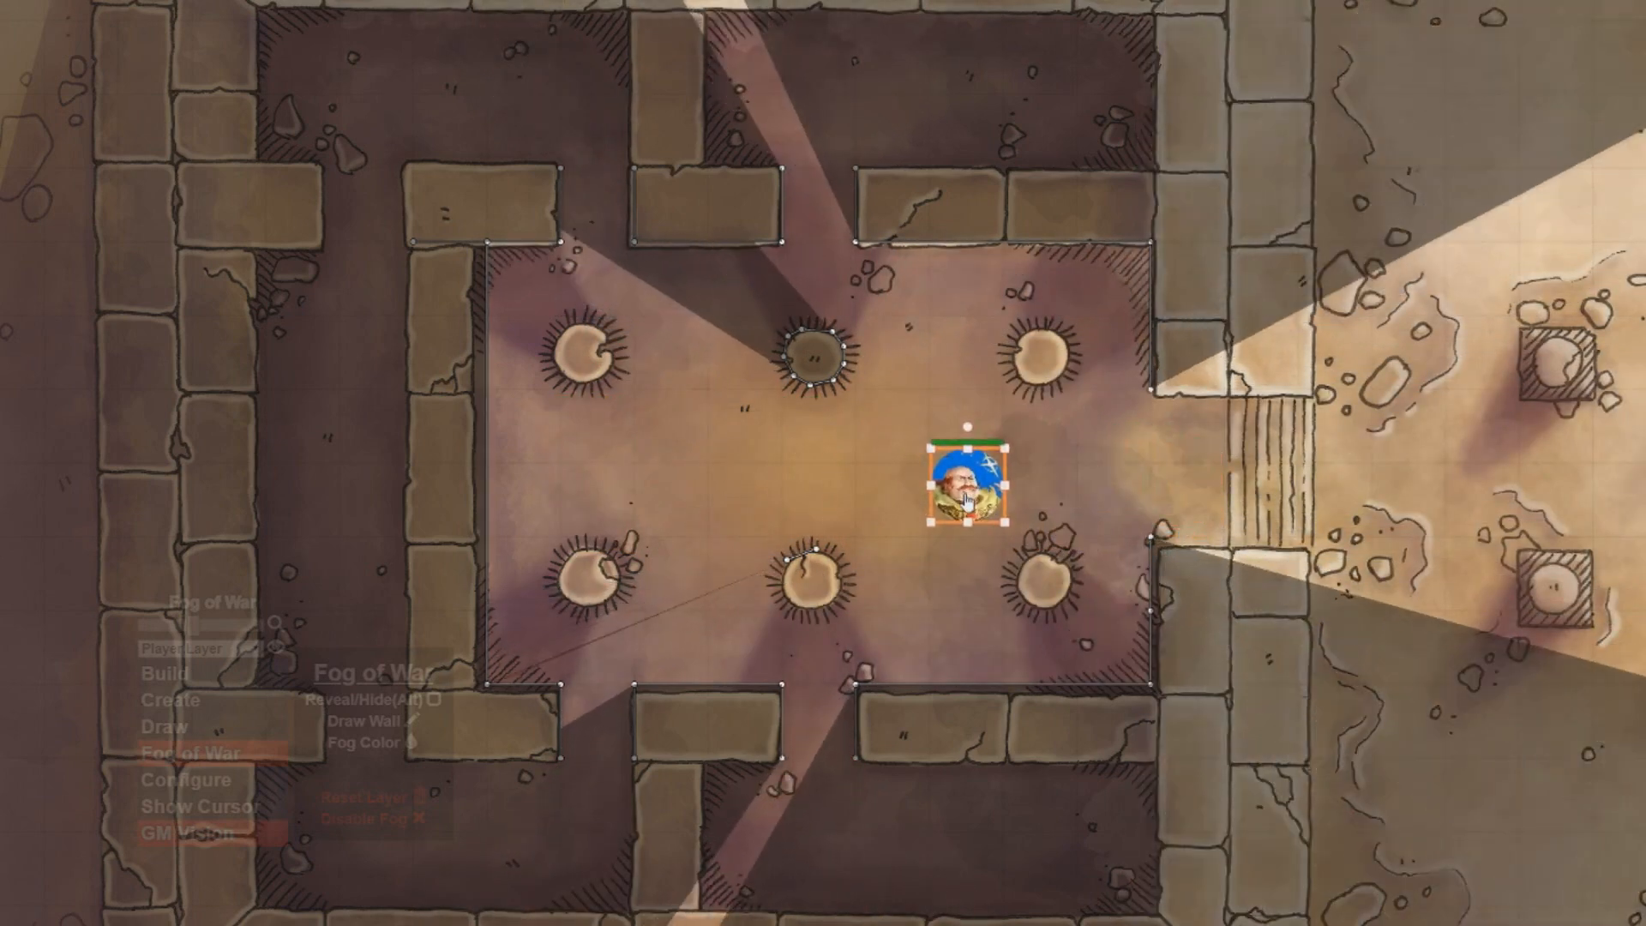
click(922, 475)
drag(816, 550, 786, 560)
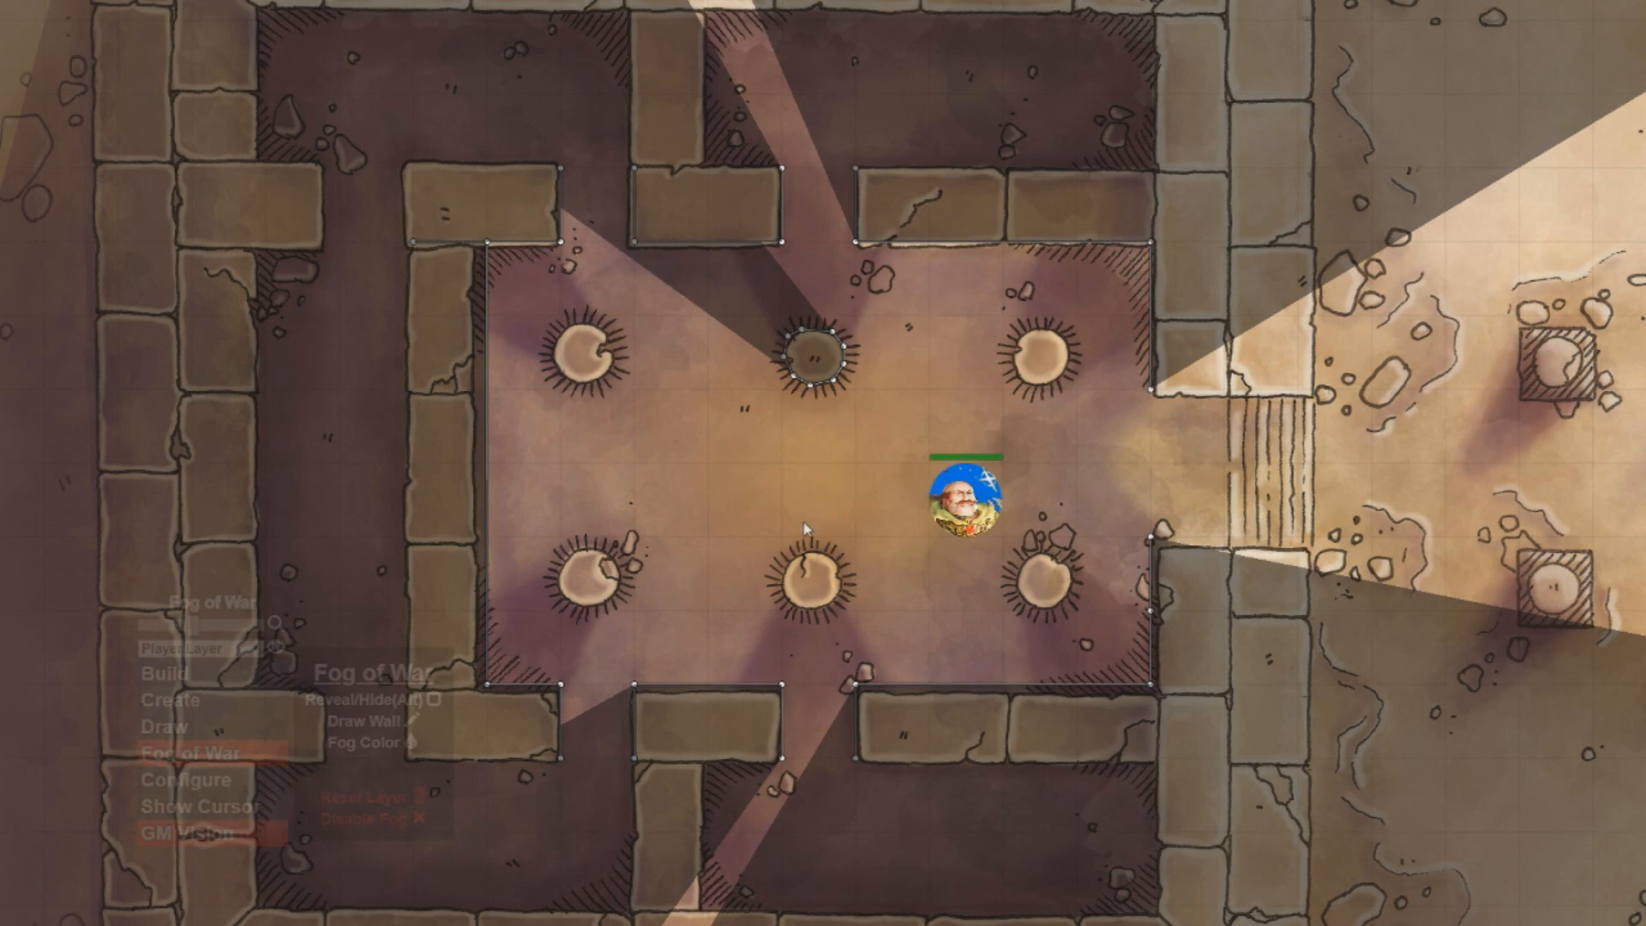
Switch to the Trap Layer and draw fog walls around the northwest room above the central room
click(257, 649)
click(233, 691)
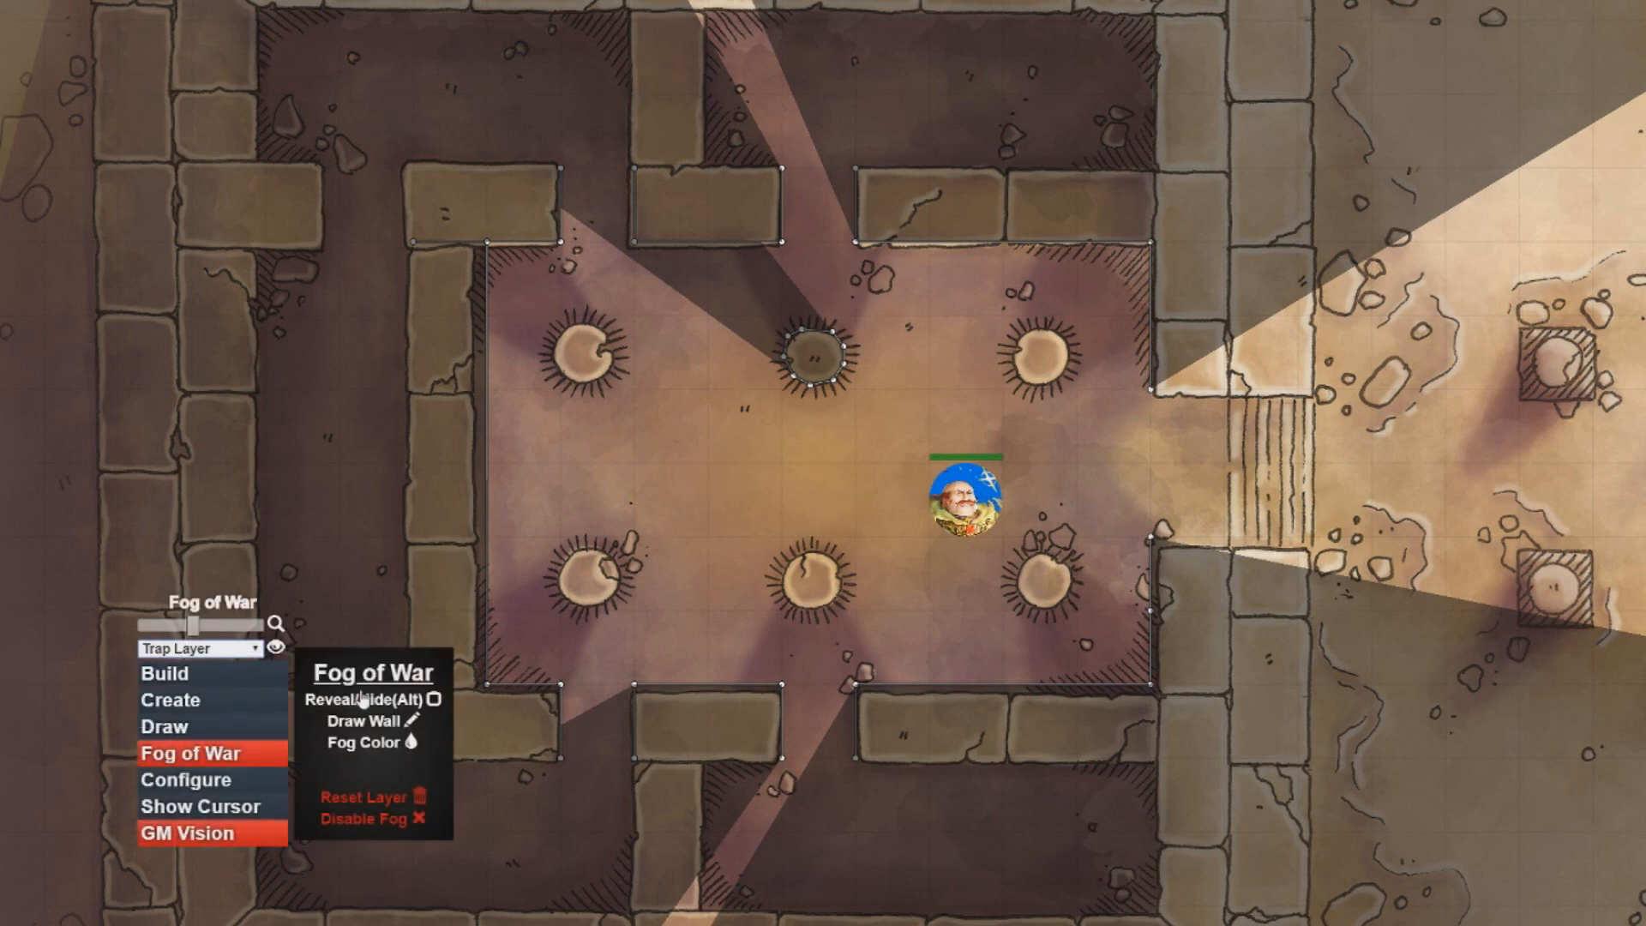
click(370, 725)
mouse_move(481, 188)
mouse_down()
mouse_move(476, 220)
mouse_move(565, 302)
mouse_move(649, 333)
mouse_move(531, 340)
mouse_move(538, 405)
mouse_move(453, 403)
mouse_up()
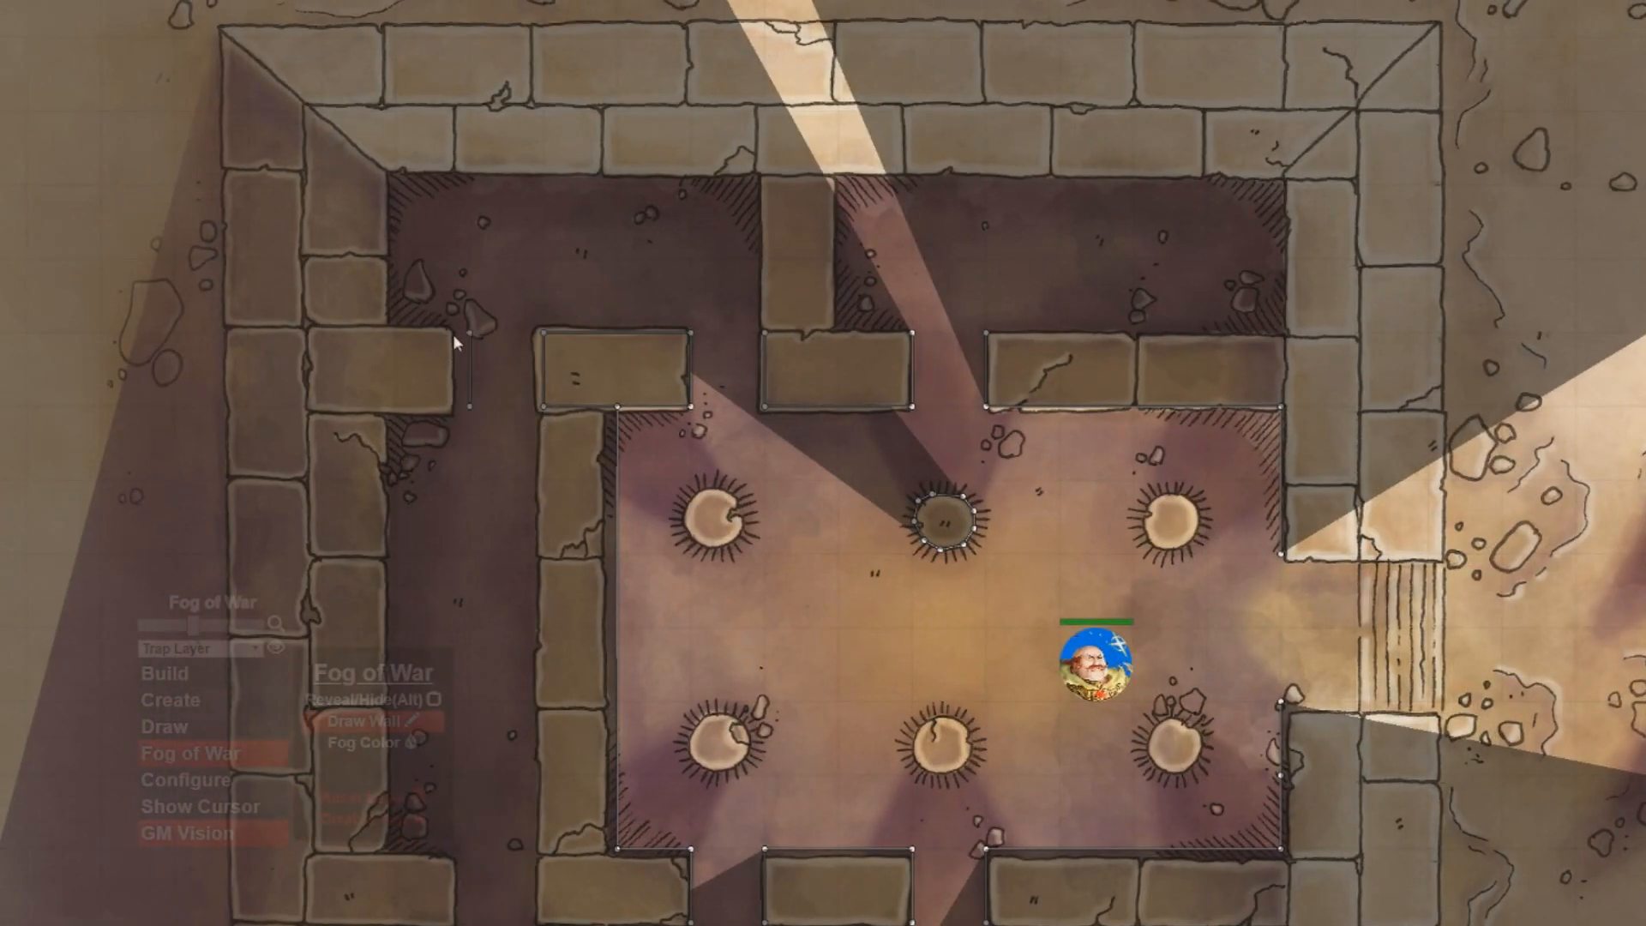
mouse_move(391, 327)
mouse_down()
mouse_move(396, 183)
mouse_move(765, 183)
mouse_up()
drag(755, 277, 754, 312)
key(Escape)
Move the character token into the northwest room and toggle the Trap Layer's visibility
mouse_move(1090, 669)
mouse_down()
mouse_move(763, 574)
mouse_move(680, 294)
mouse_move(581, 247)
mouse_move(676, 279)
mouse_move(734, 433)
mouse_move(956, 476)
mouse_move(763, 450)
mouse_move(654, 273)
mouse_move(579, 280)
mouse_up()
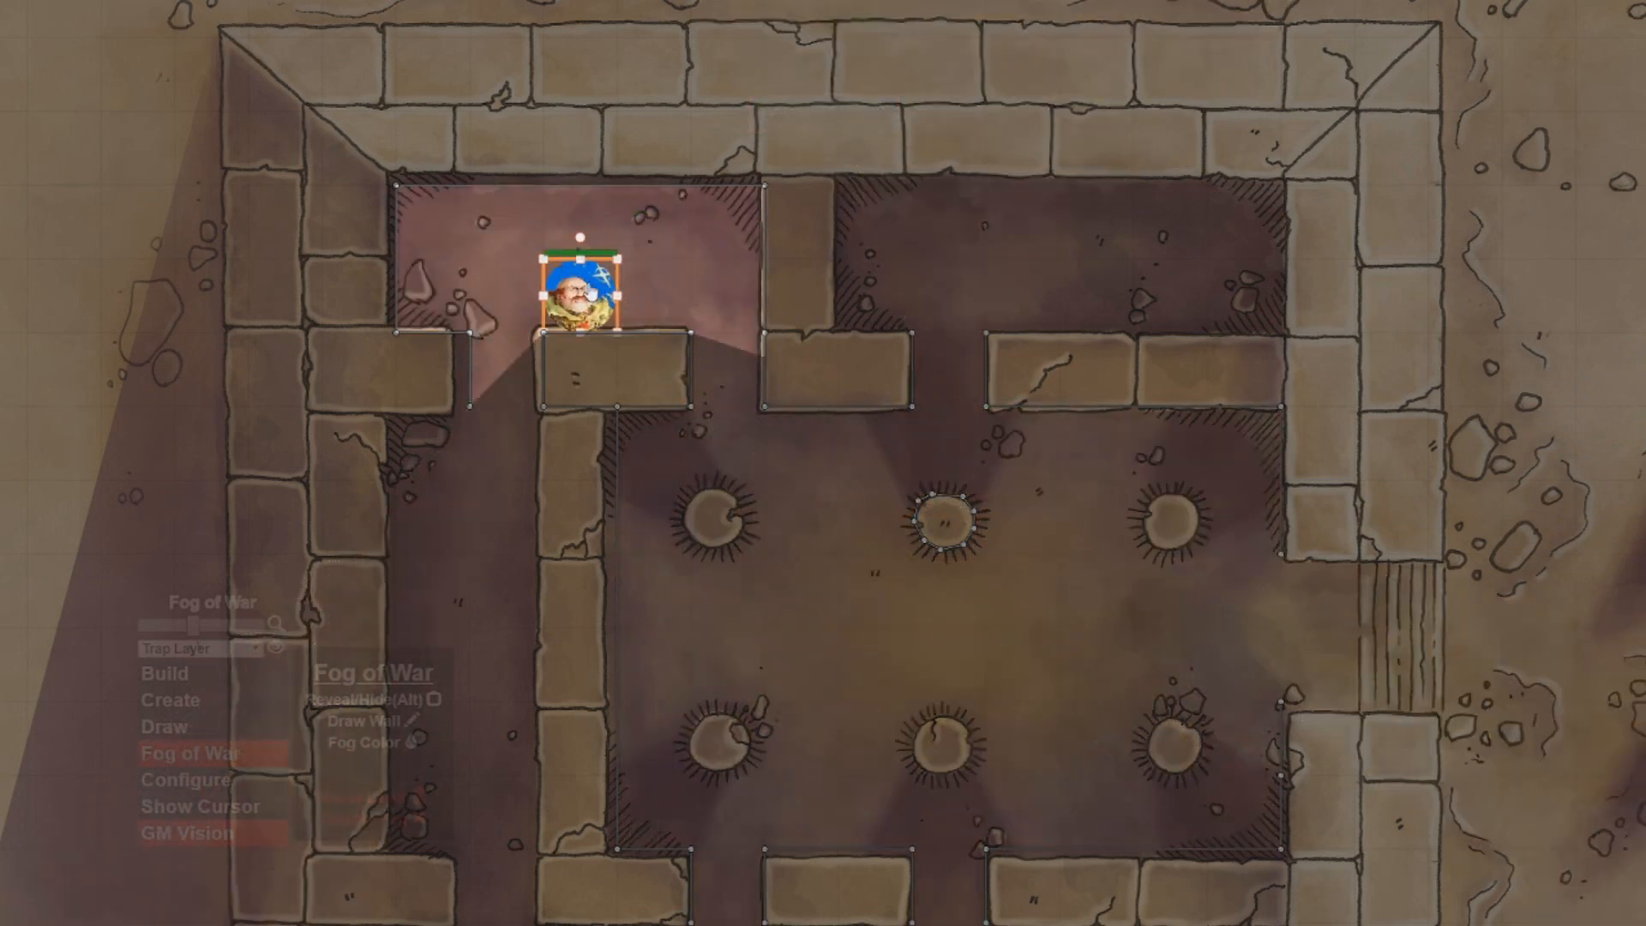
click(277, 650)
mouse_move(583, 300)
mouse_down()
mouse_move(654, 252)
mouse_move(607, 227)
mouse_move(543, 286)
mouse_move(569, 258)
mouse_move(582, 291)
mouse_up()
click(276, 649)
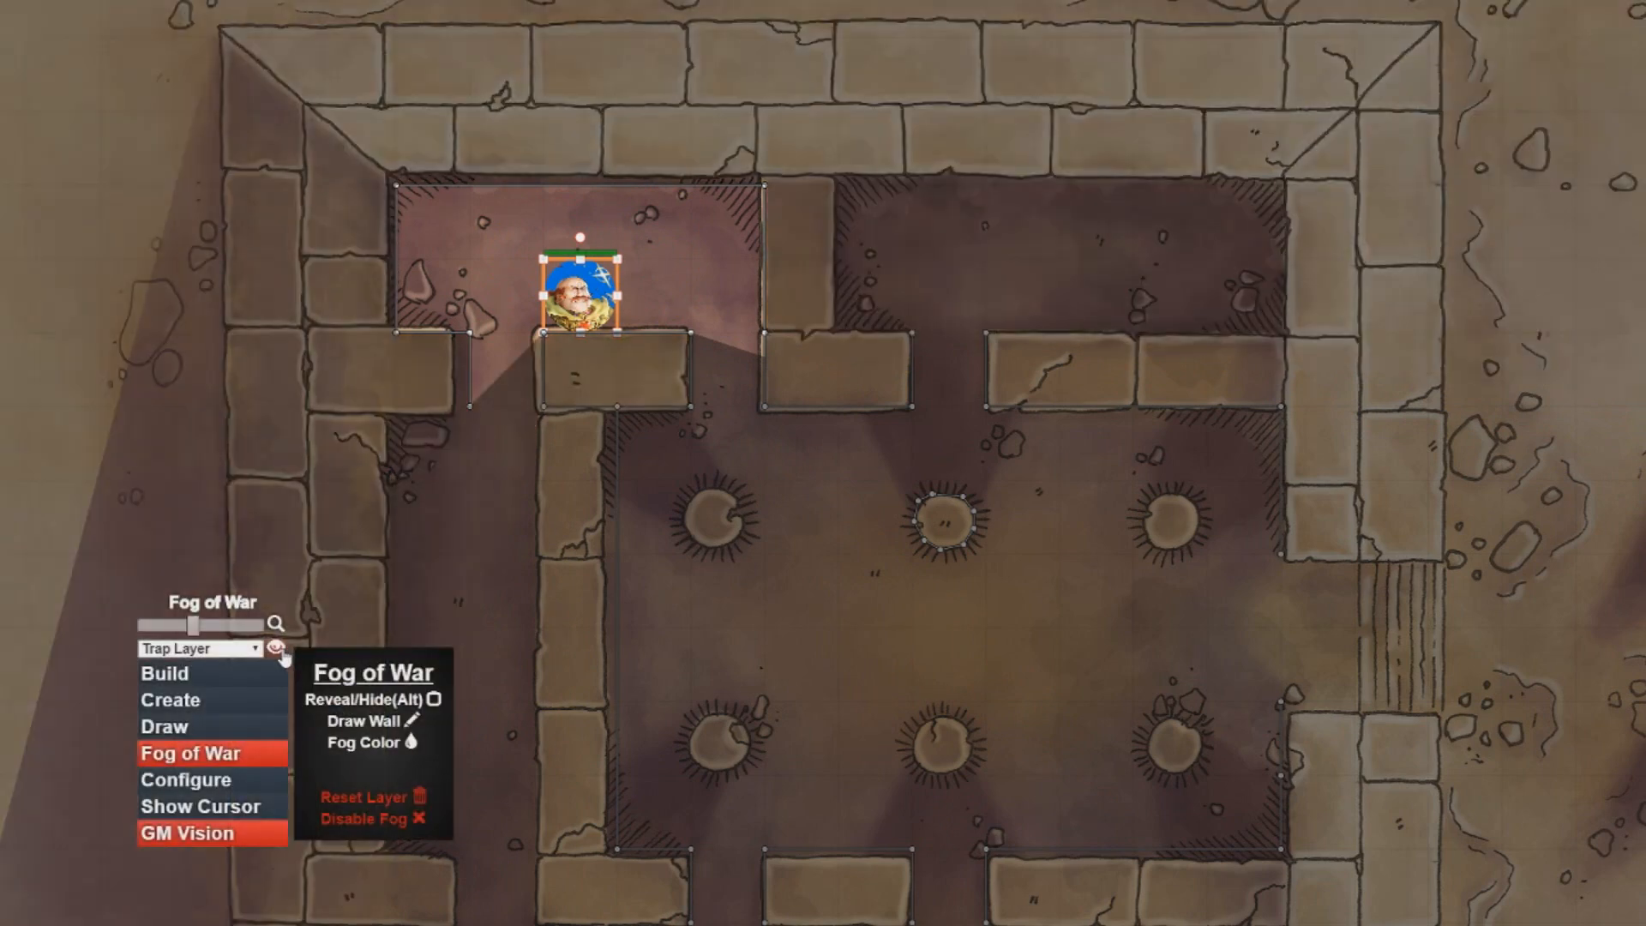
Toggle the Trap Layer's visibility off and on, and move the character token from the northwest room into the central room
click(276, 649)
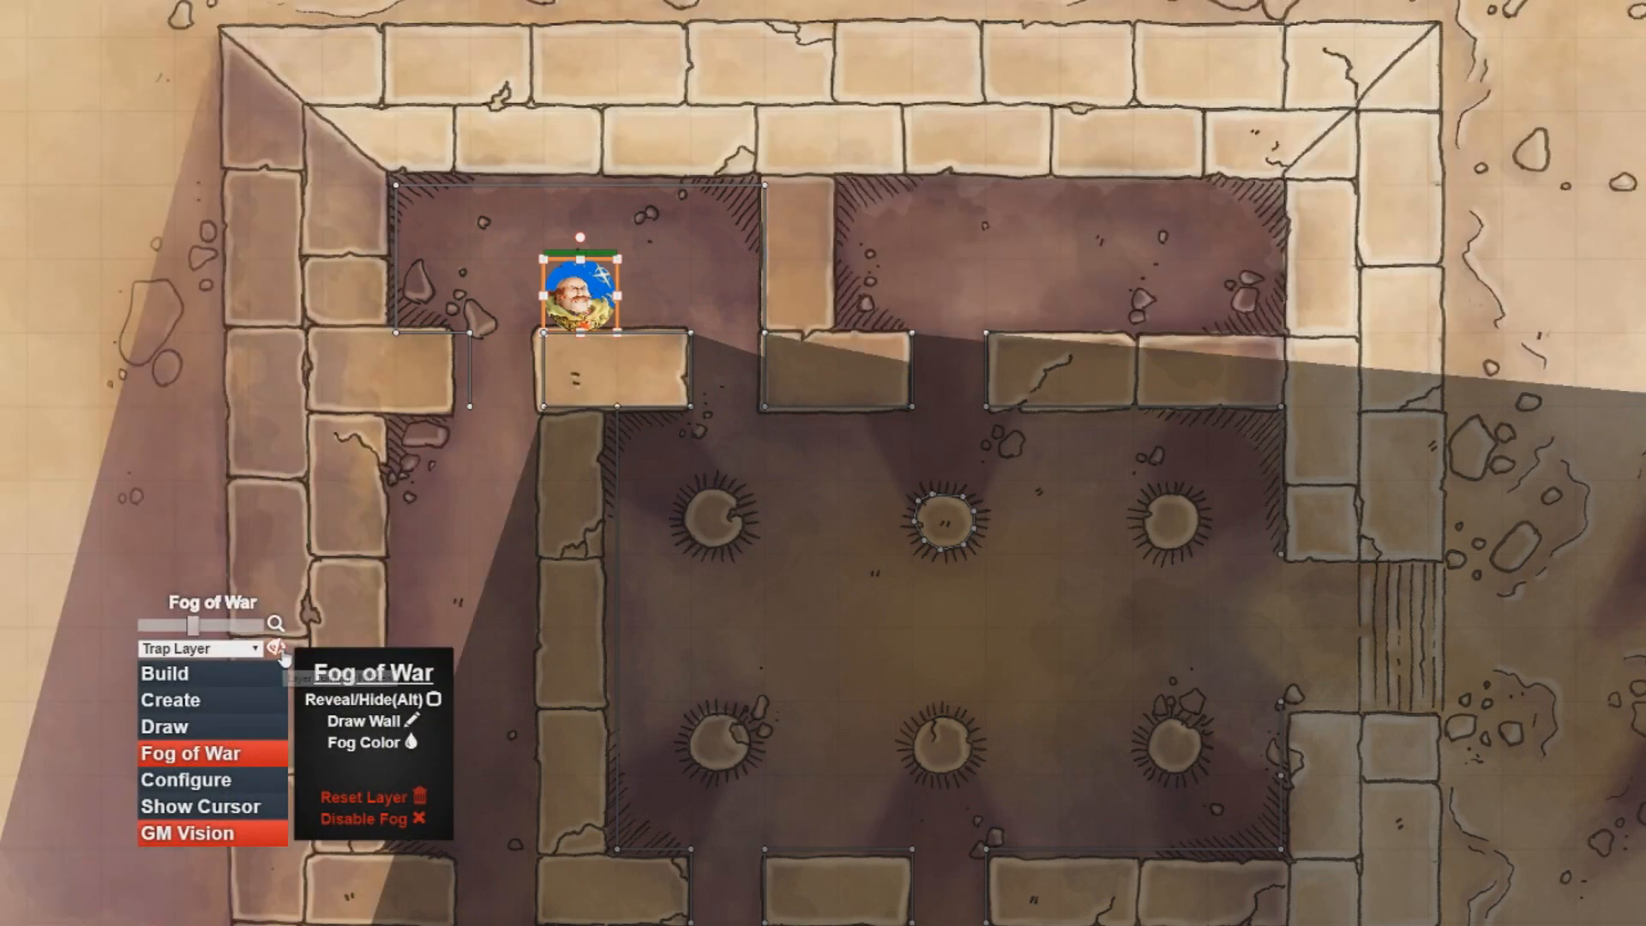
click(276, 649)
drag(577, 308, 614, 323)
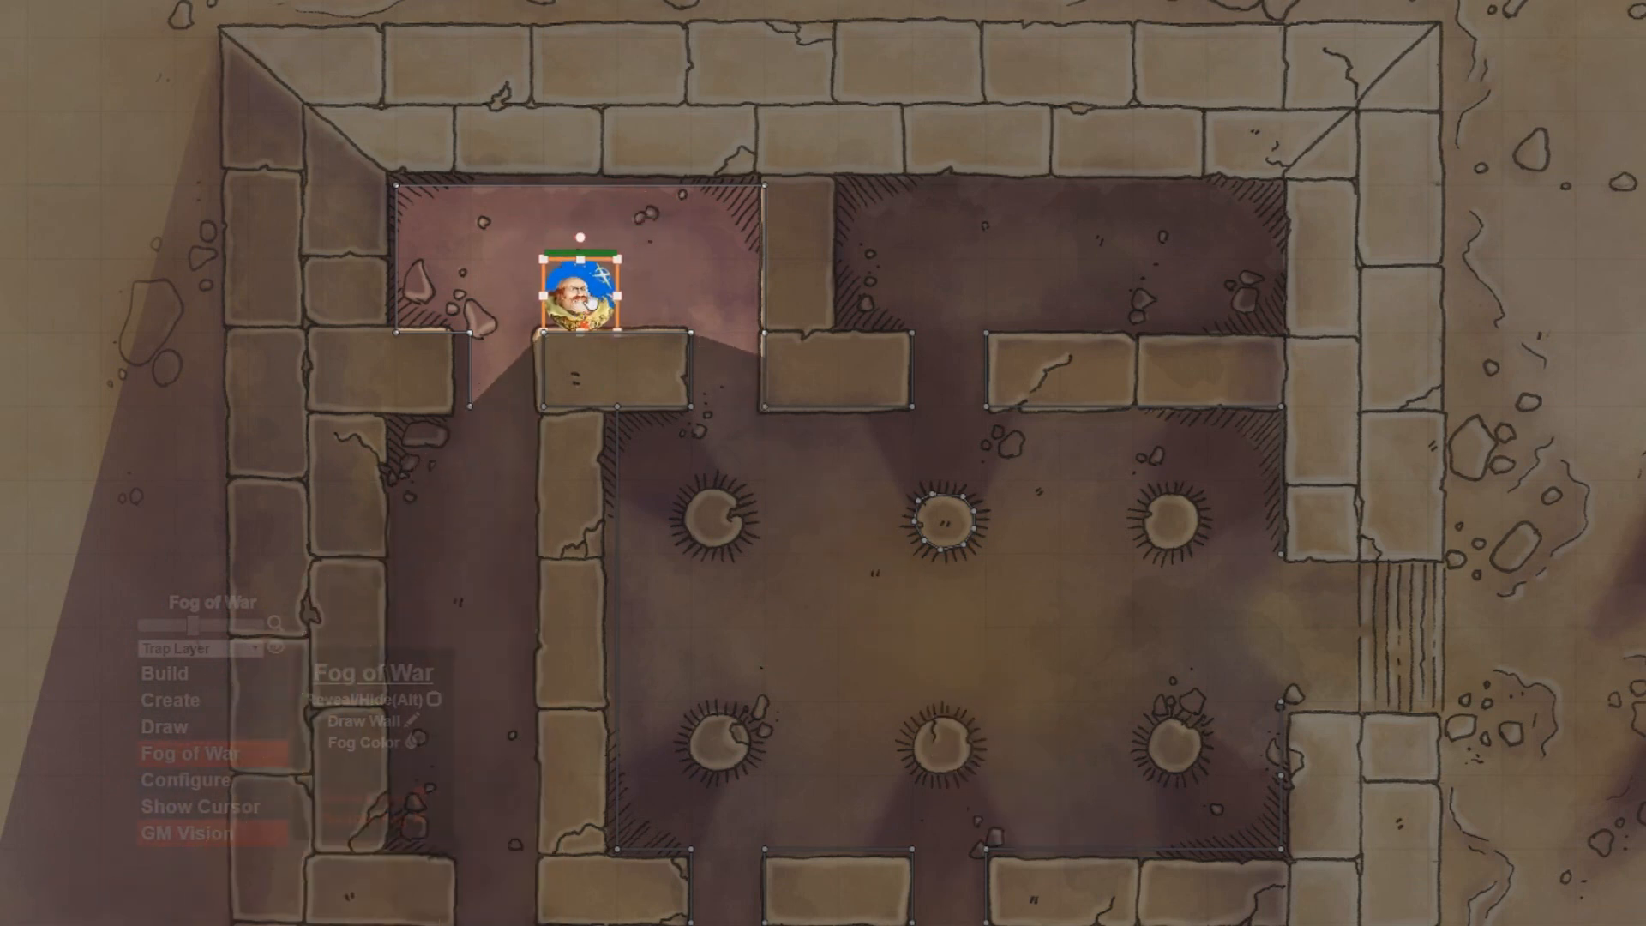
drag(576, 309, 840, 513)
Open the character token's basic info and try sight ranges of 256 and 512
right_click(807, 468)
click(808, 507)
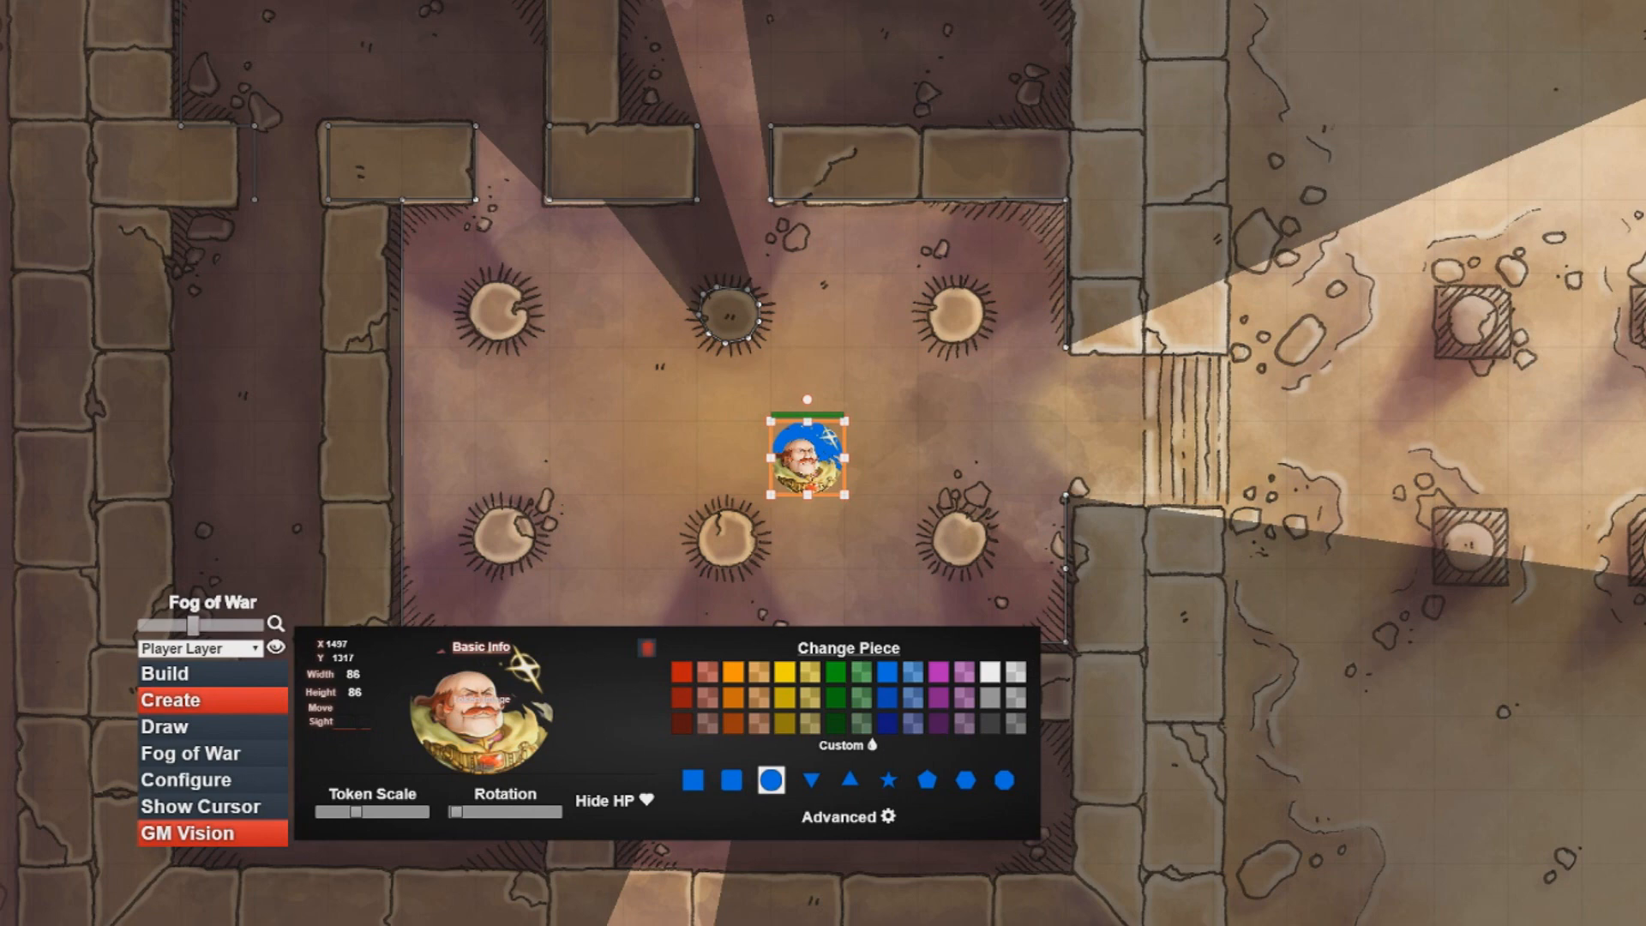
text(256)
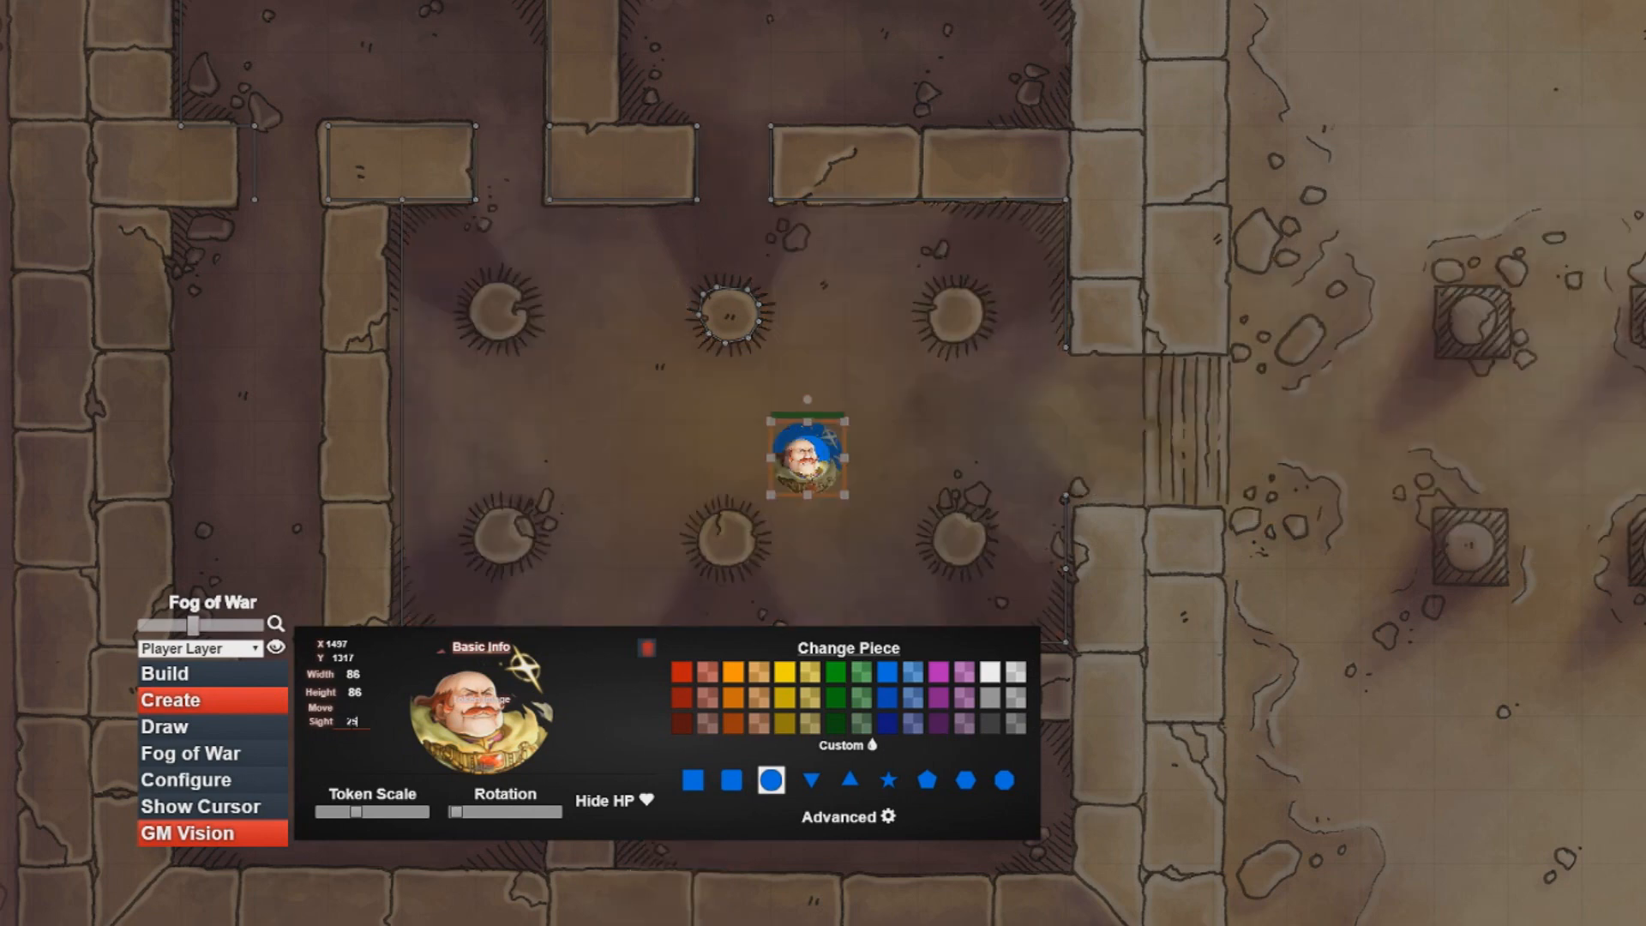
key(BackSpace)
key(BackSpace)
key(BackSpace)
text(512)
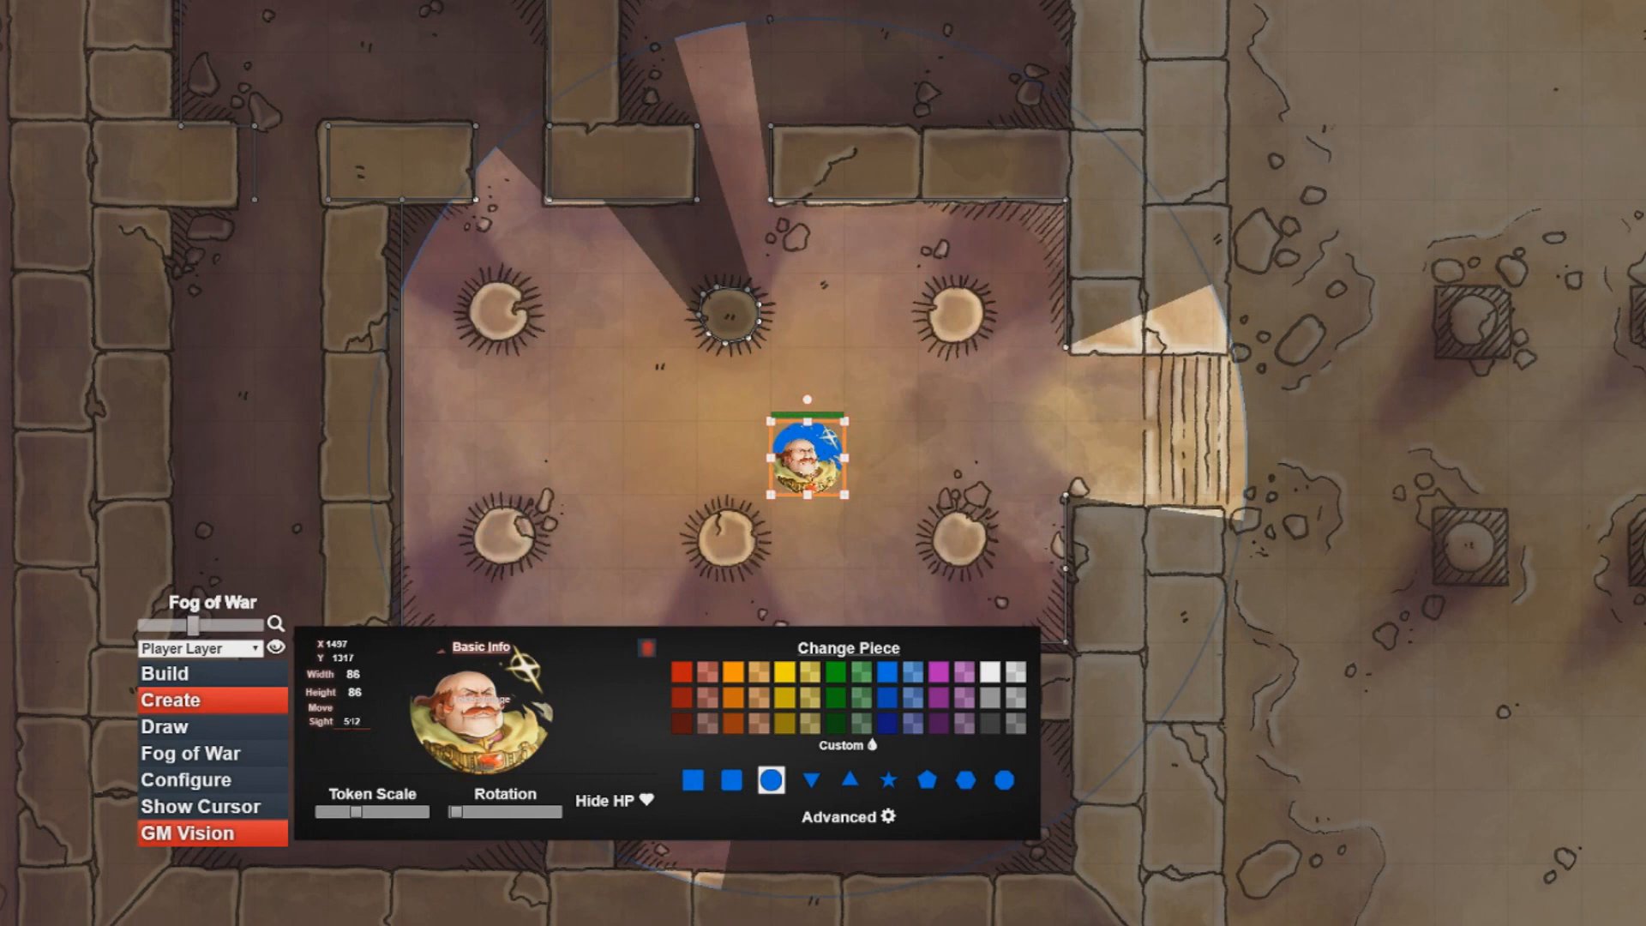
Set the character token's sight range to 768 and deselect the token
key(BackSpace)
key(BackSpace)
key(BackSpace)
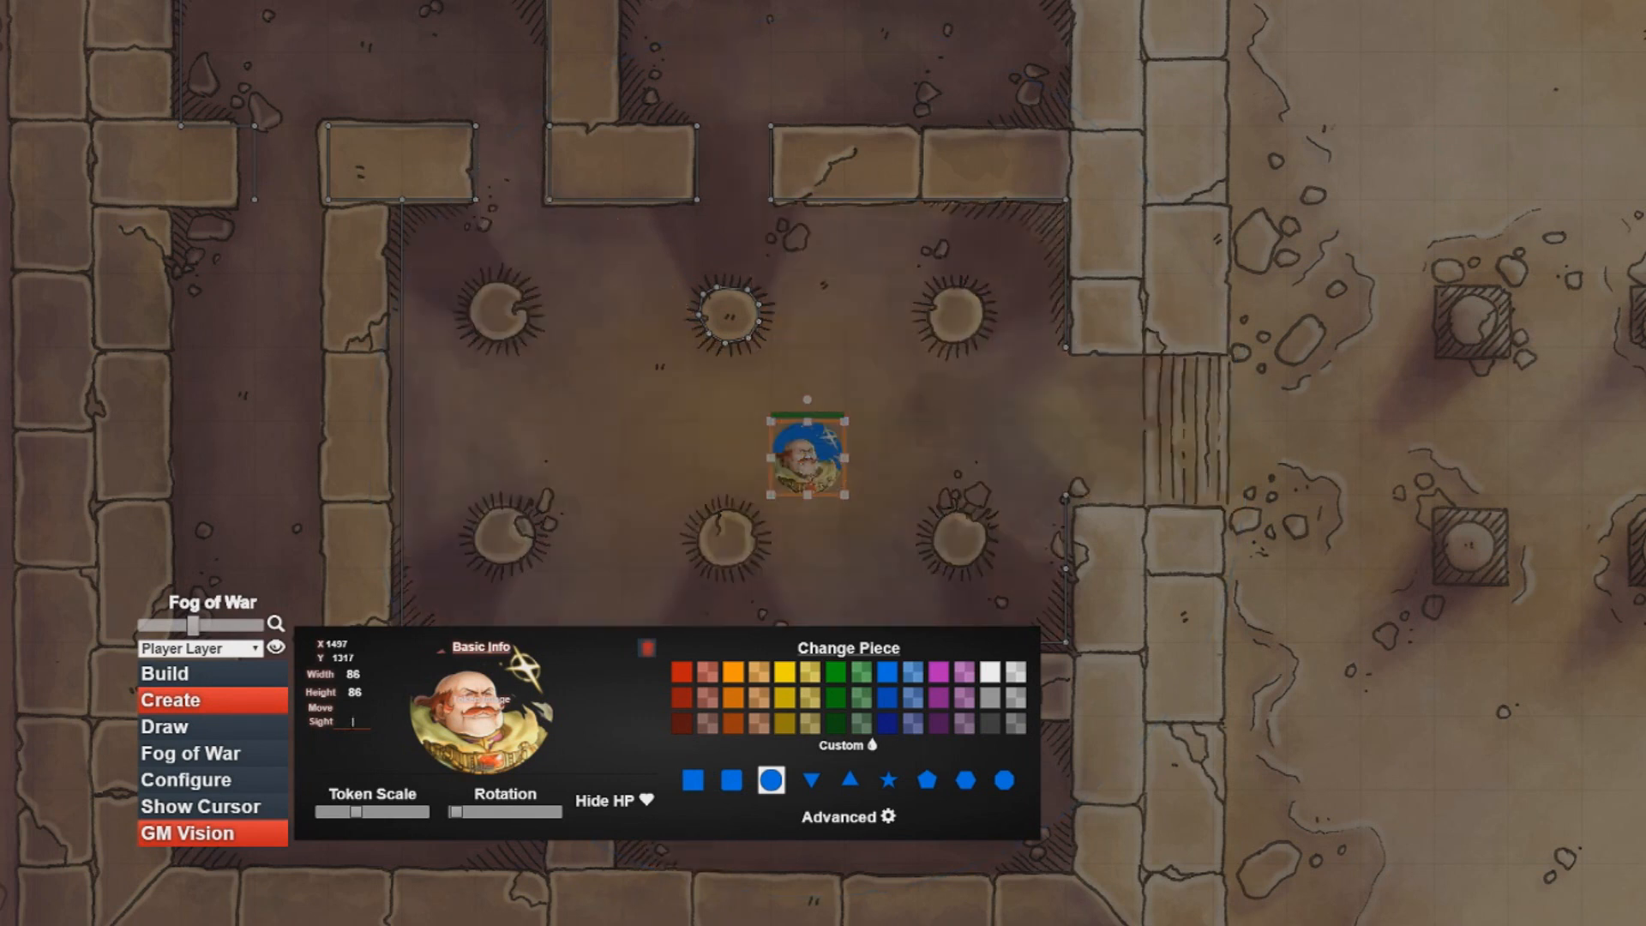
text(768)
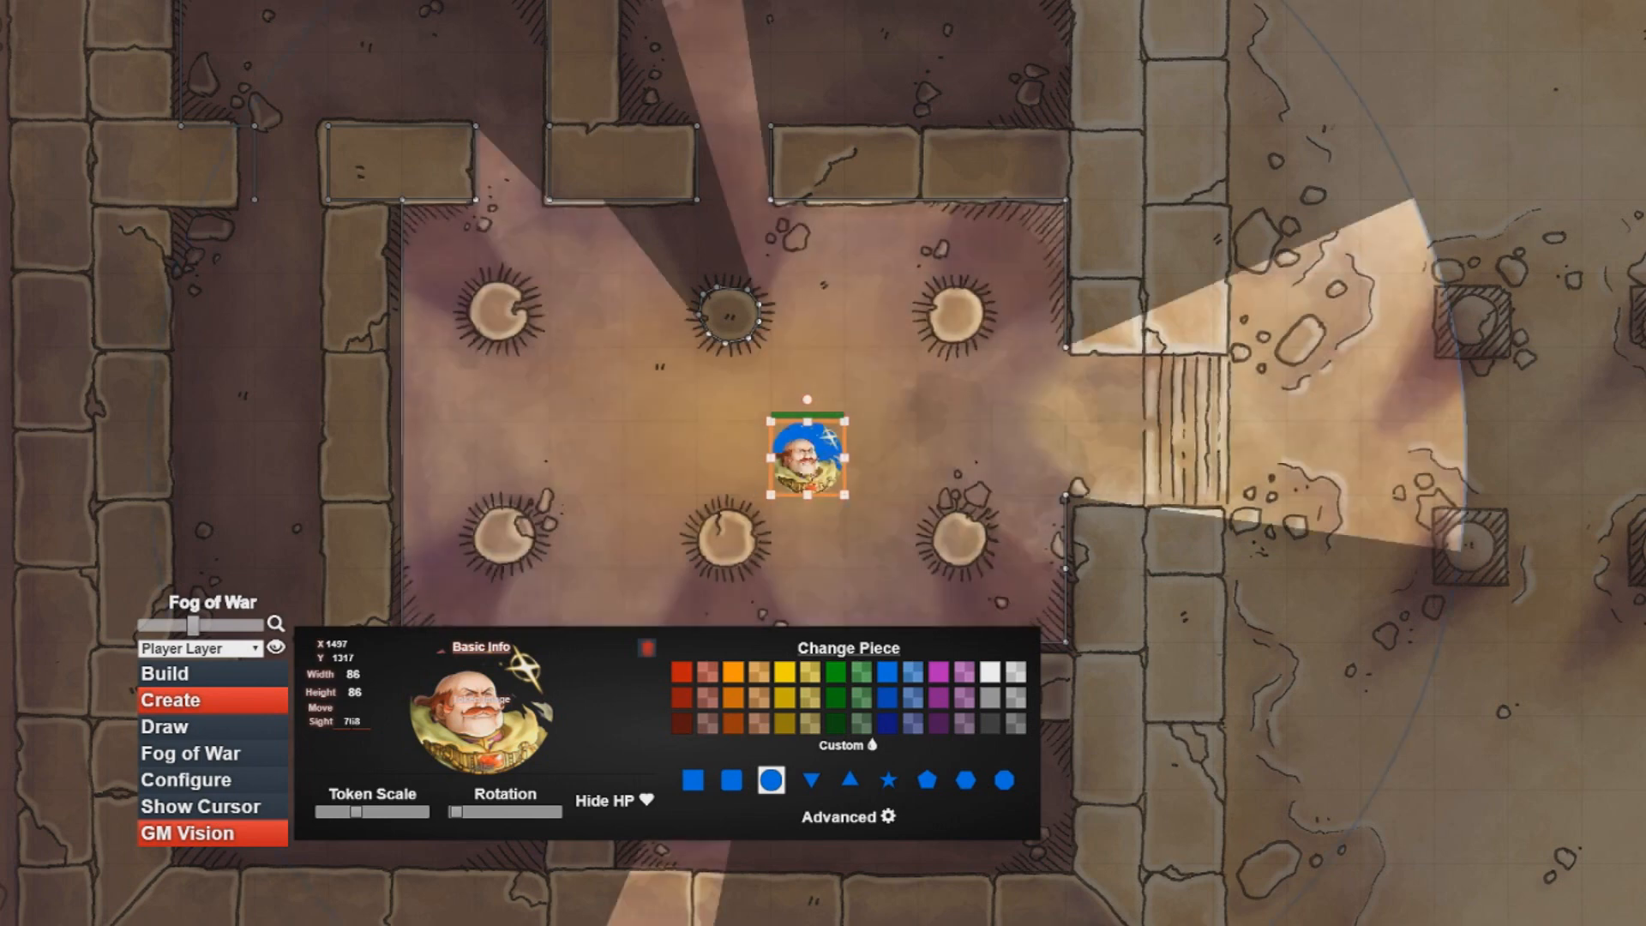
click(939, 469)
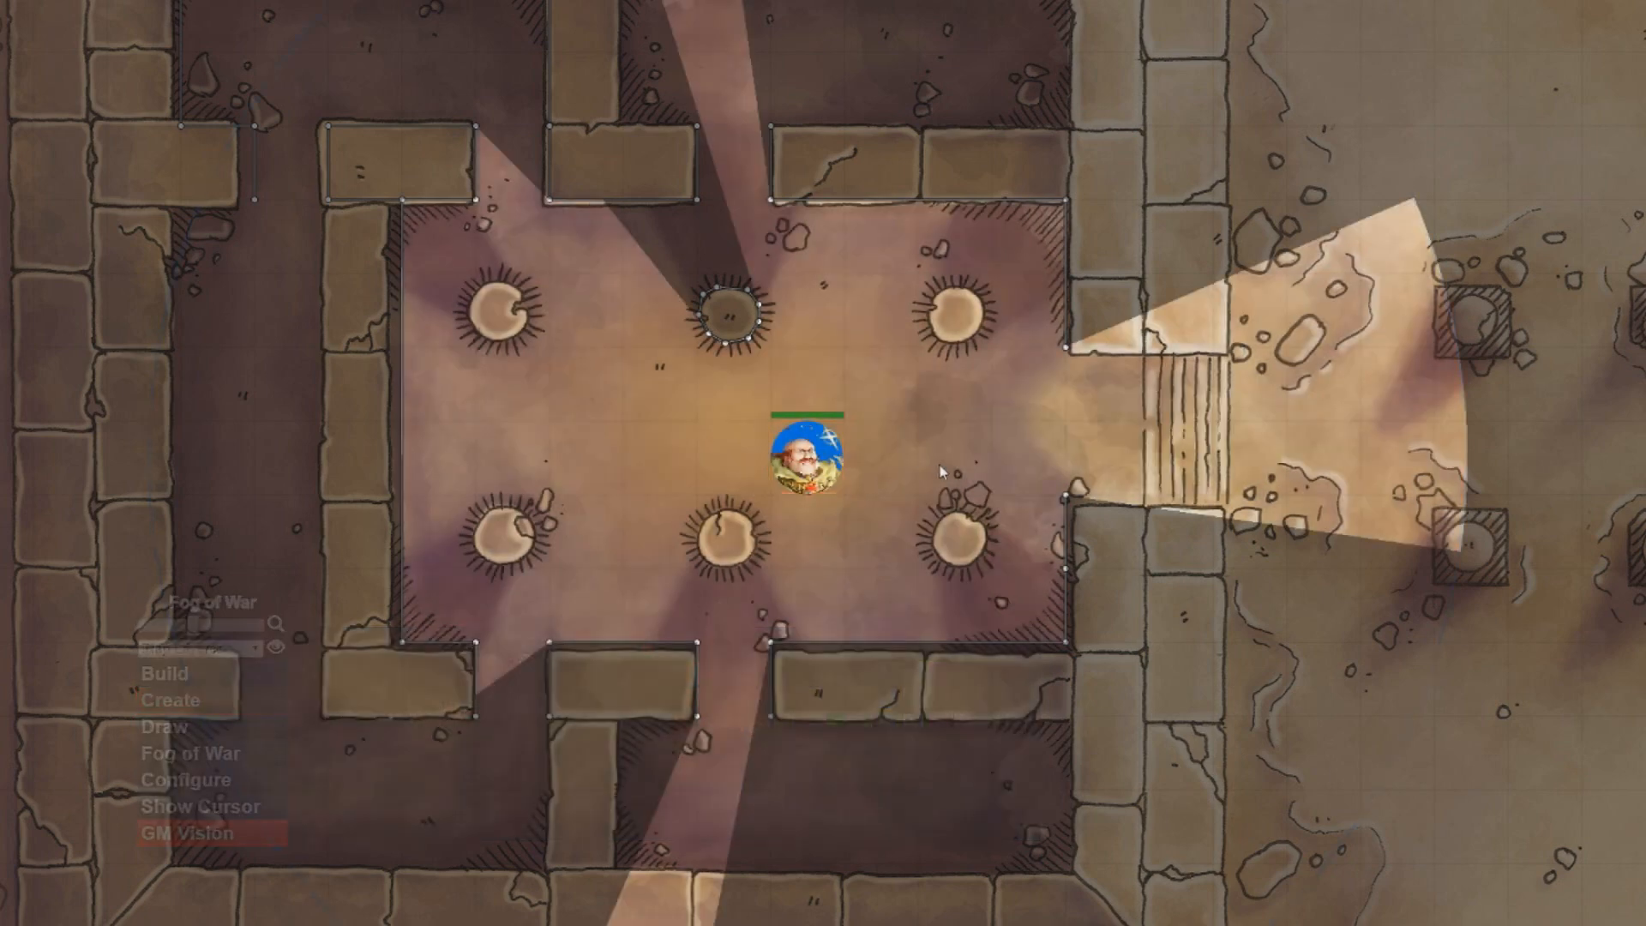
Move the character token west in the central room, between the west and middle pillars, and deselect it
drag(925, 474, 917, 450)
mouse_move(800, 435)
mouse_down()
mouse_move(569, 481)
mouse_move(480, 609)
mouse_move(510, 686)
mouse_move(557, 592)
mouse_move(825, 549)
mouse_move(859, 484)
mouse_move(804, 431)
mouse_up()
drag(951, 359, 1015, 478)
drag(880, 585, 733, 566)
click(943, 554)
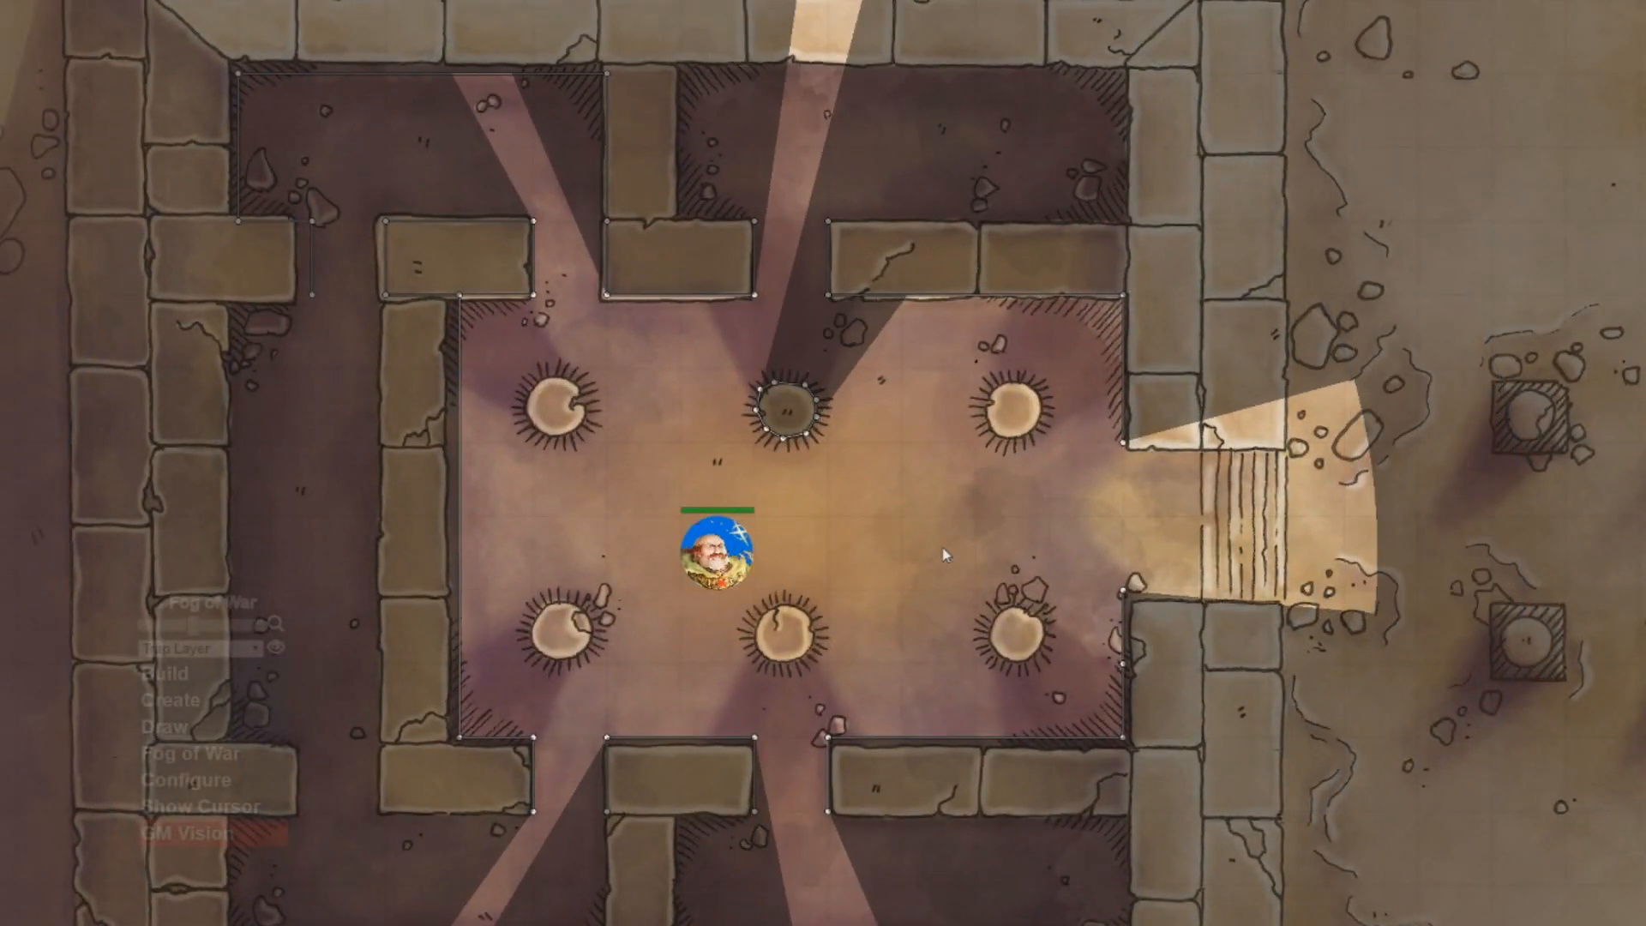